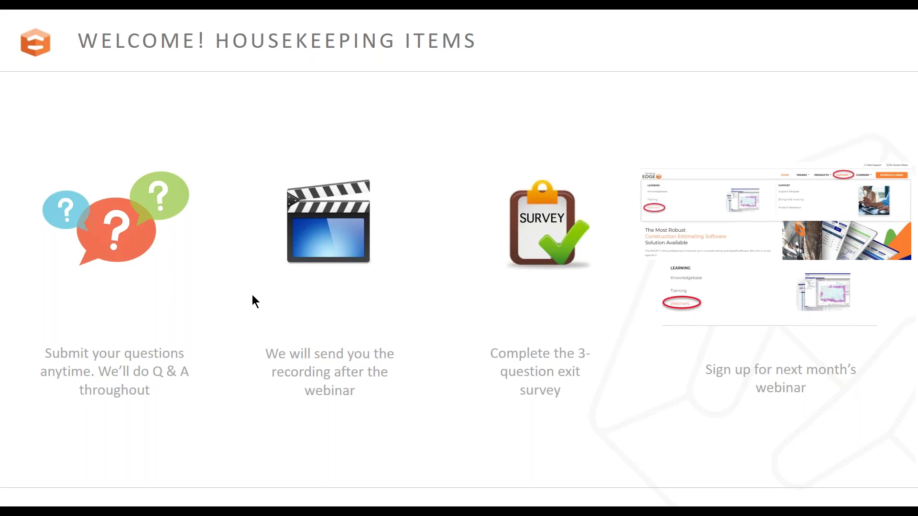
# Switch to The EDGE and review the sections of the Change Orders scenario in the Camillus DW Old Way bid
pyautogui.hotkey('alt', 'Tab')
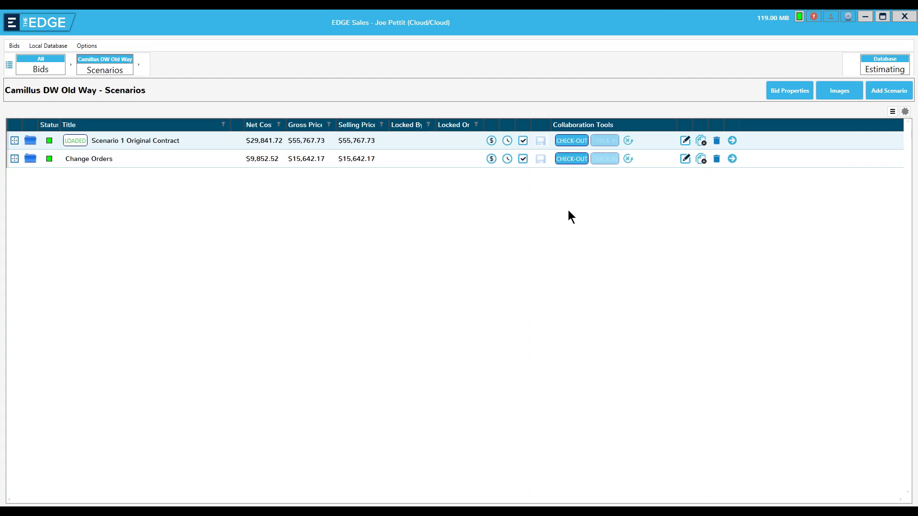
pyautogui.click(732, 159)
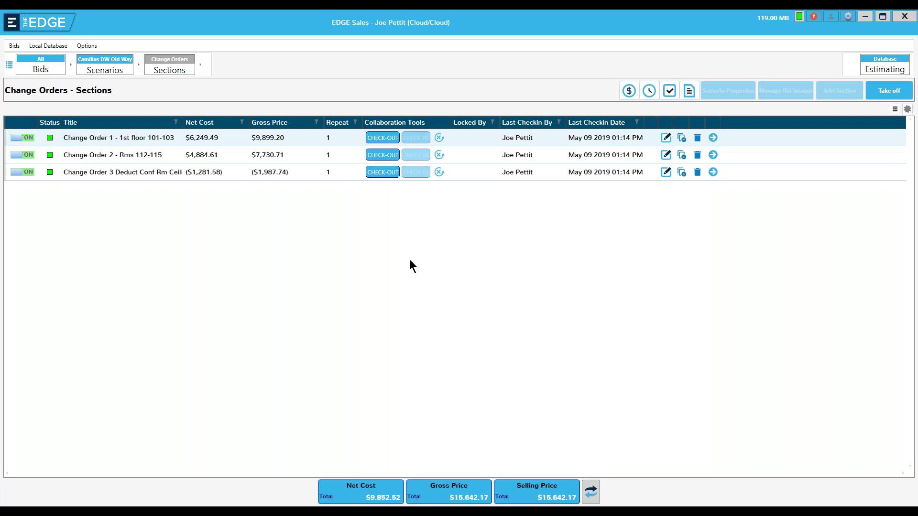
pyautogui.click(47, 73)
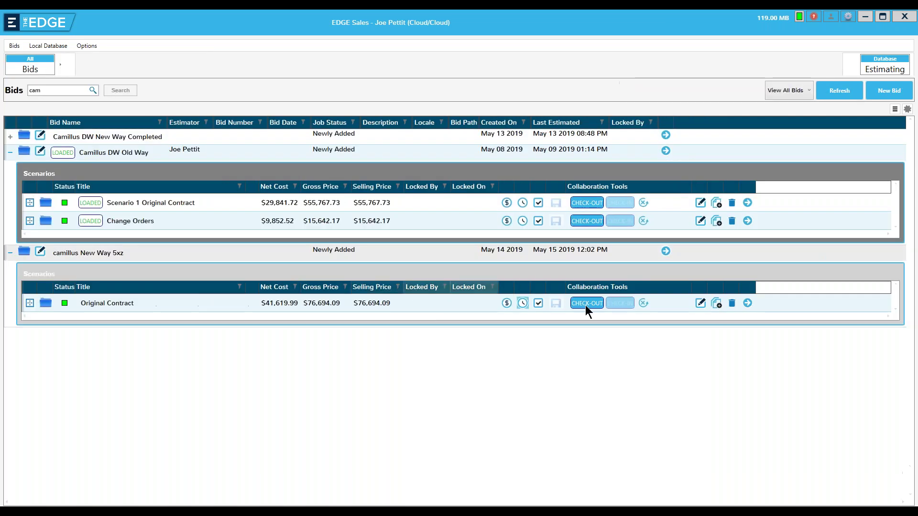
# Copy the Original Contract scenario of the camillus New Way 5xz bid, including its measured quantities and multipliers
pyautogui.click(747, 303)
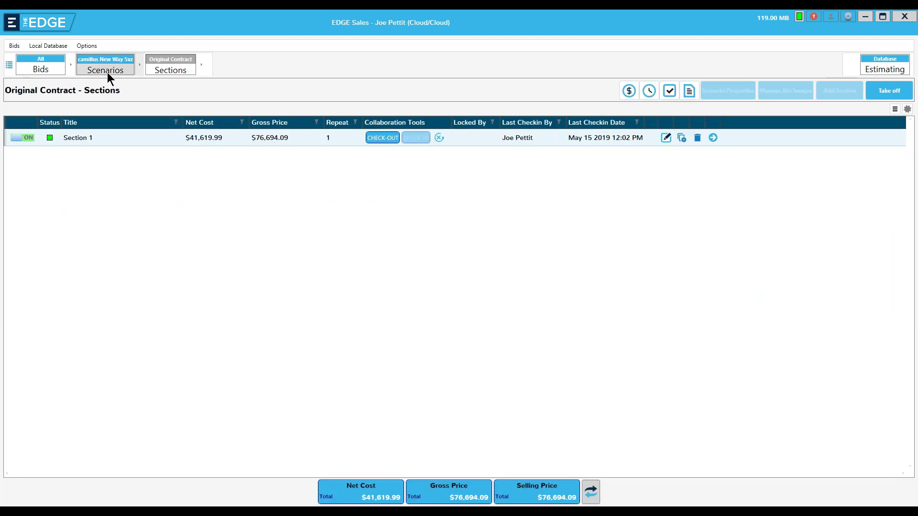
pyautogui.click(106, 72)
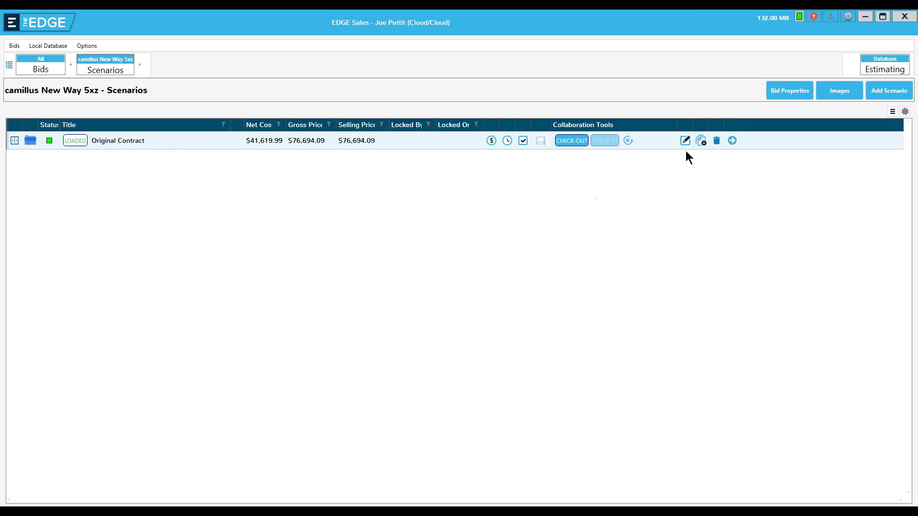
pyautogui.click(706, 141)
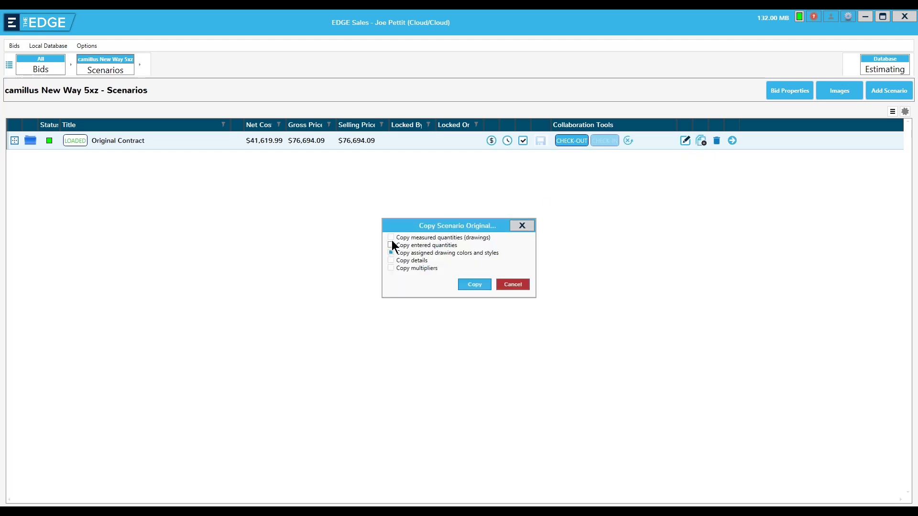
pyautogui.click(391, 239)
pyautogui.click(391, 268)
pyautogui.click(467, 285)
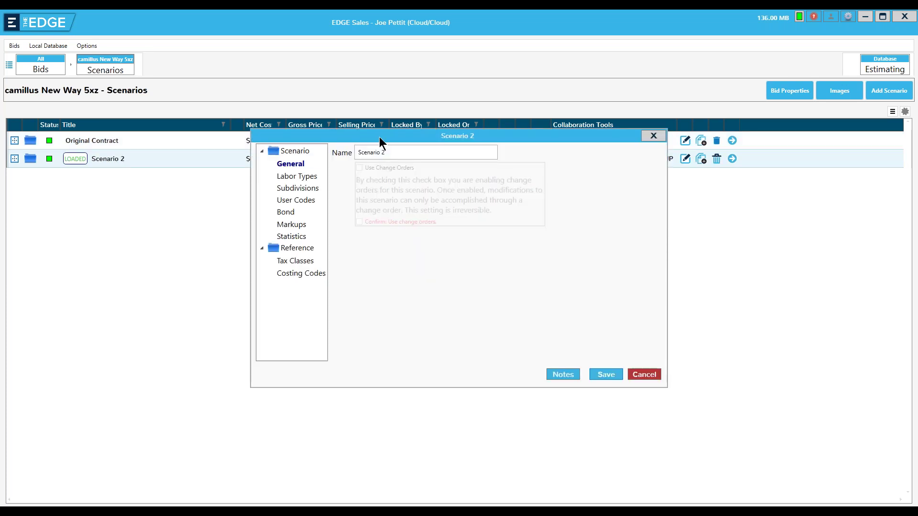
# Name the copied scenario "Original Contract plus Change Orders" and save it
pyautogui.write('O')
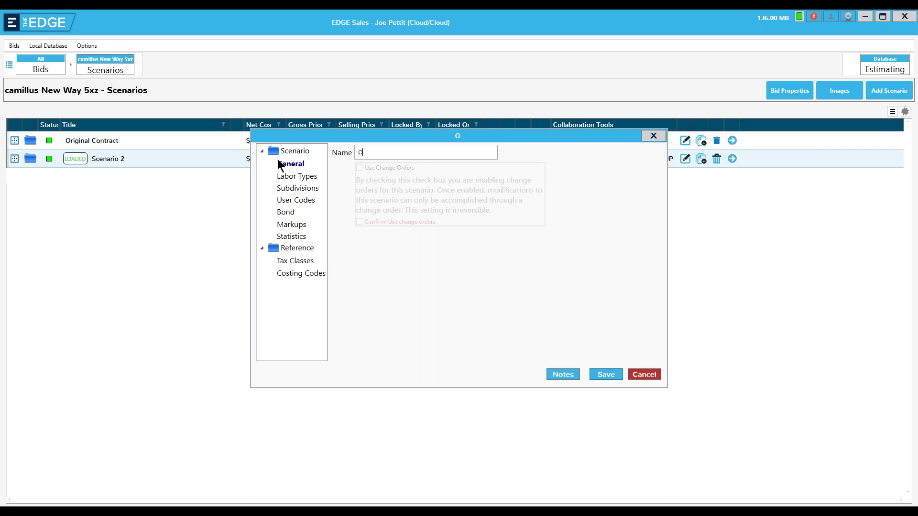
pyautogui.write('riginal Co')
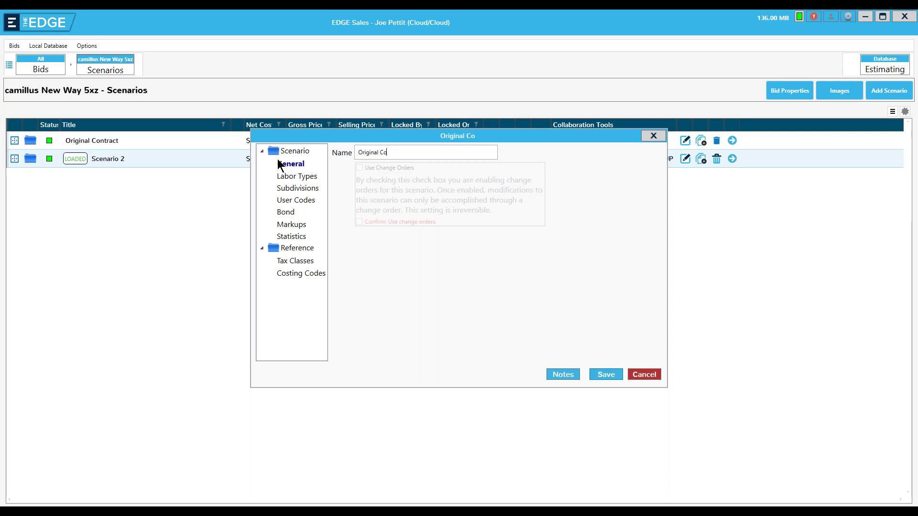
pyautogui.write('ntract plus Chan')
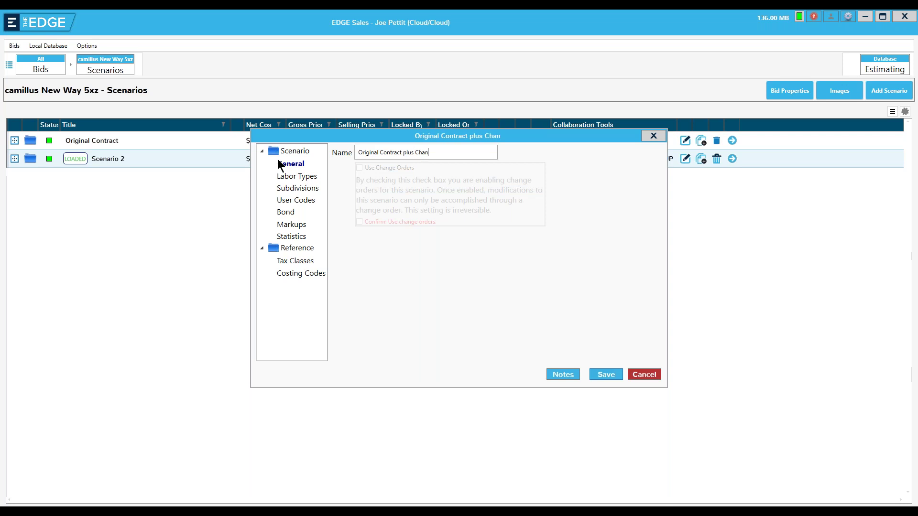
pyautogui.write('ge Orders')
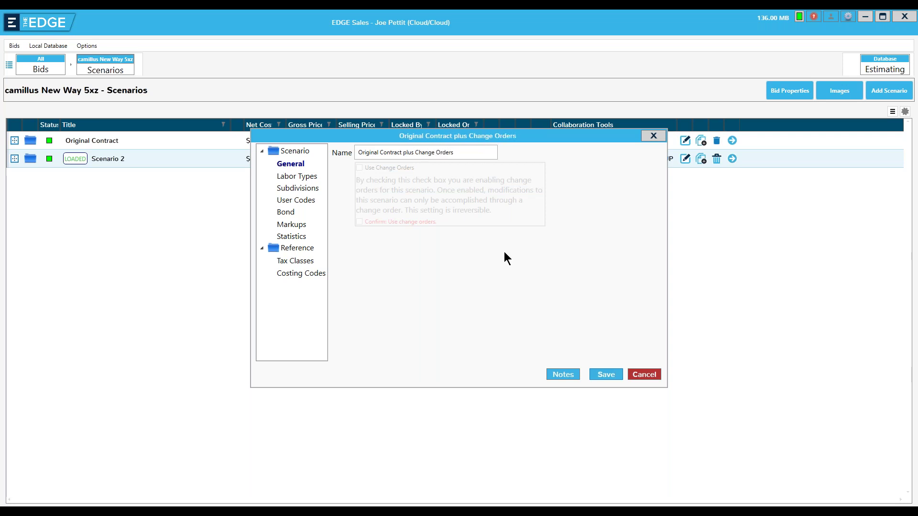
pyautogui.click(604, 375)
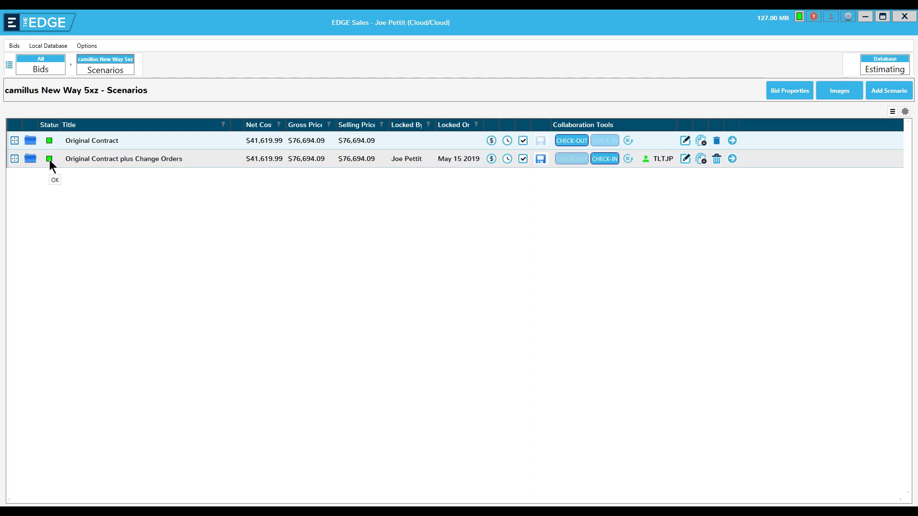
# Check in the Original Contract plus Change Orders scenario, then enable and confirm the use of change orders for it
pyautogui.click(605, 159)
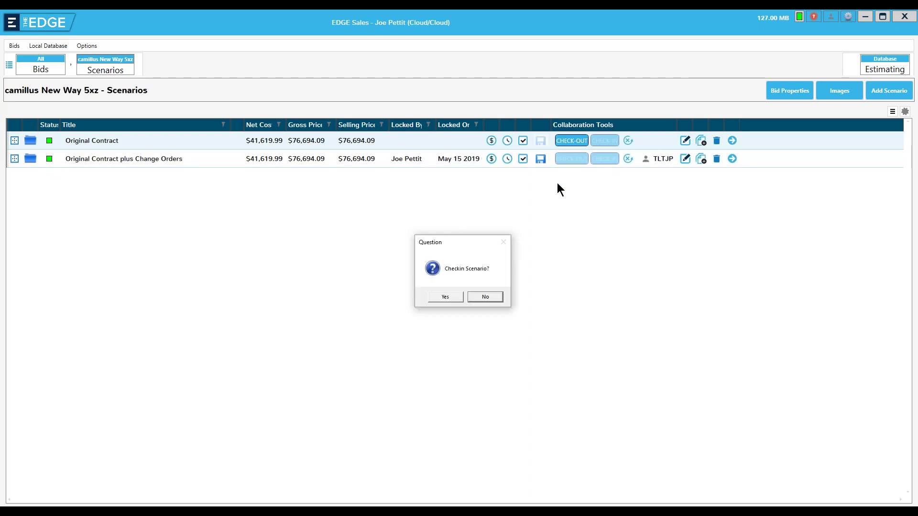
pyautogui.click(449, 297)
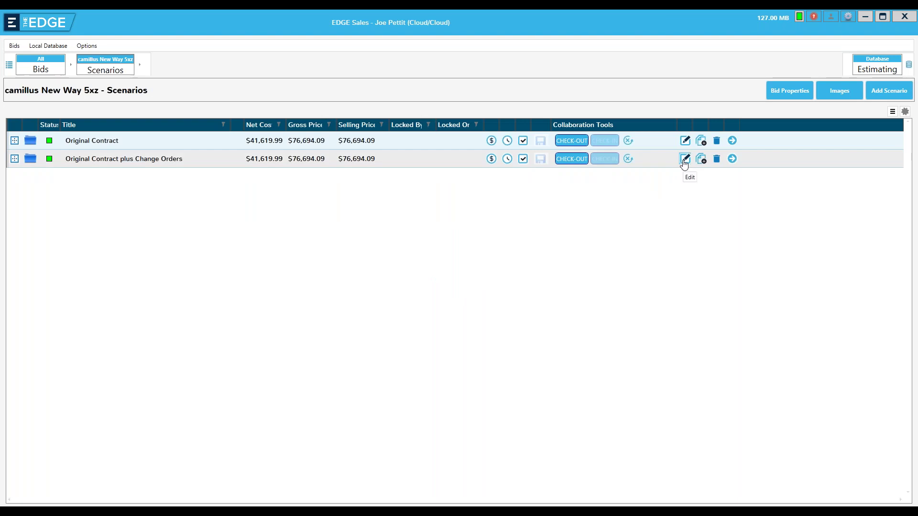
pyautogui.click(684, 163)
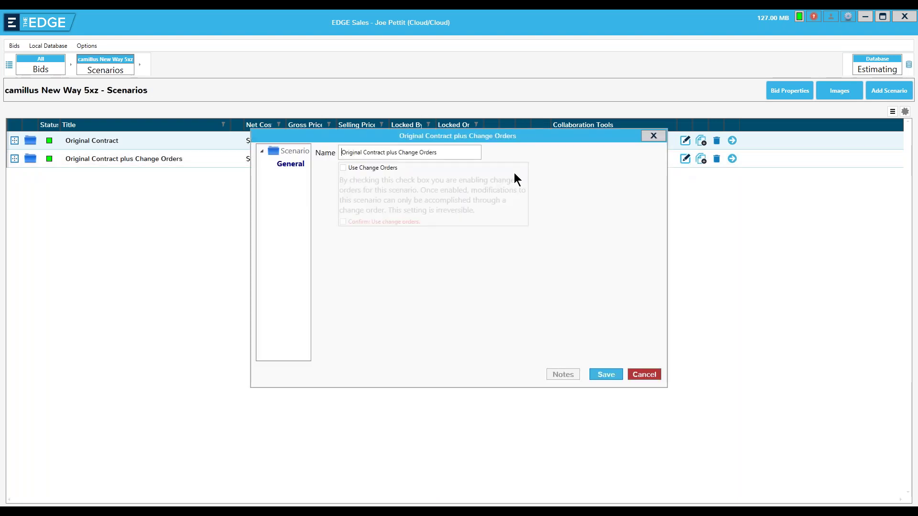
pyautogui.click(343, 167)
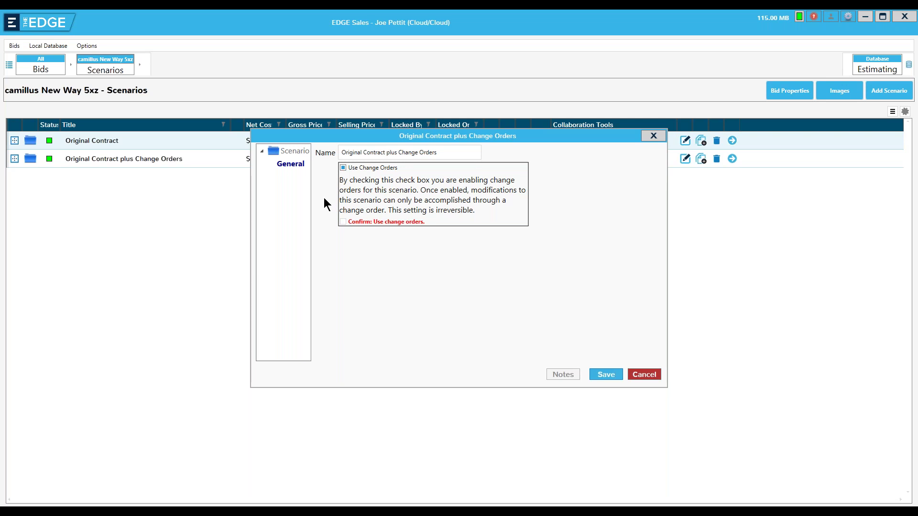
pyautogui.click(342, 221)
pyautogui.click(605, 373)
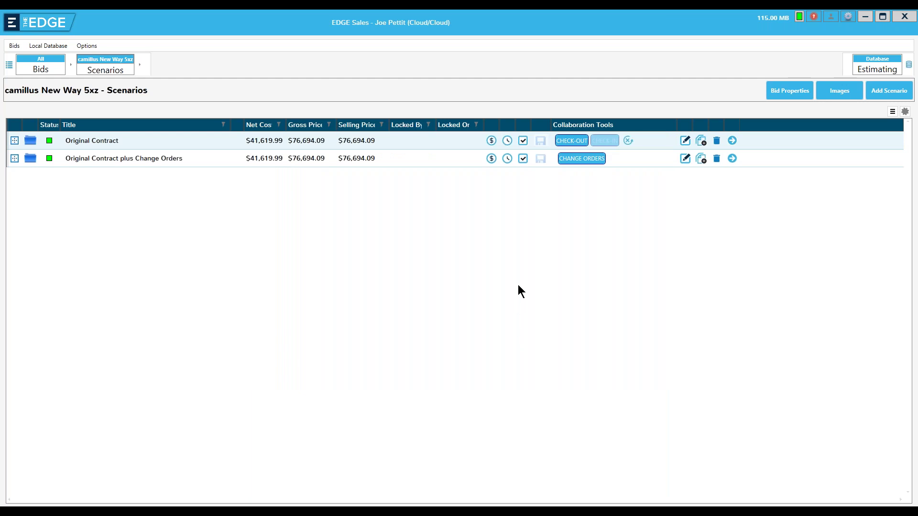
# Create a change order named "CO 01 New walls rms 101-103" for the Original Contract plus Change Orders scenario
pyautogui.click(577, 160)
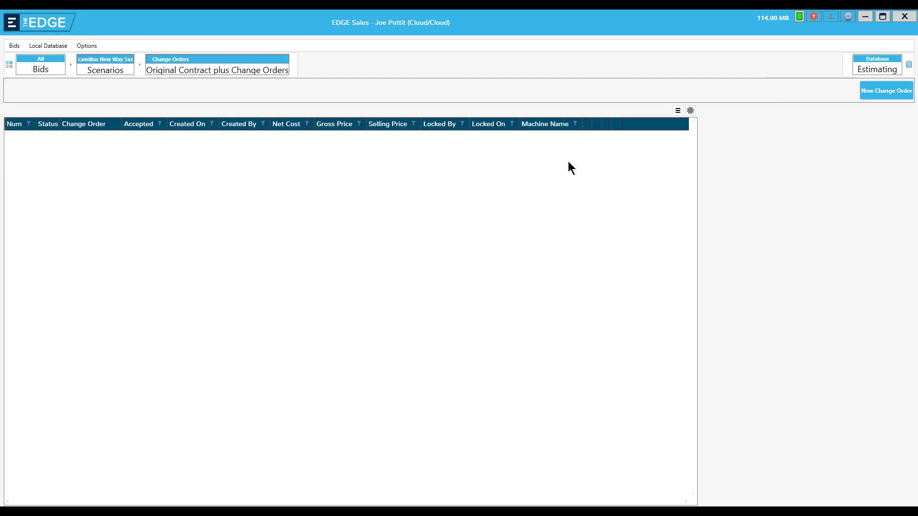
pyautogui.click(888, 92)
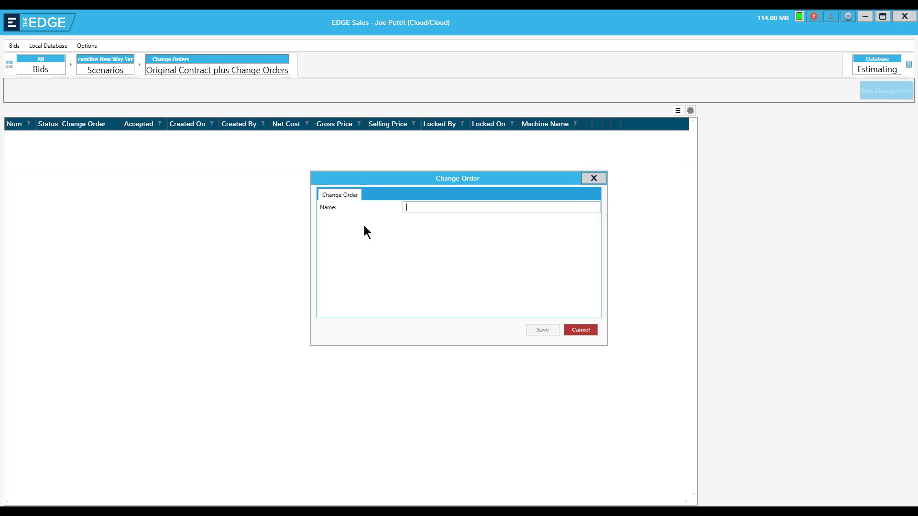
pyautogui.write('01 C')
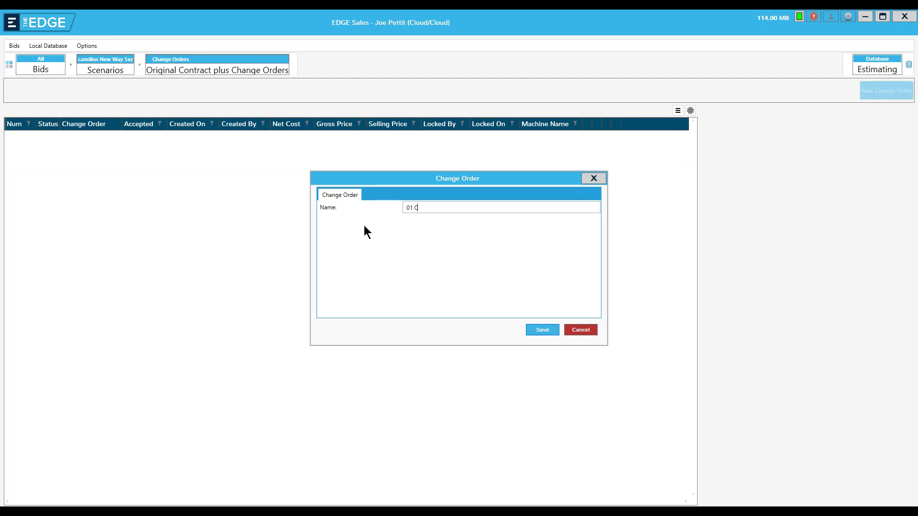
pyautogui.press('BackSpace')
pyautogui.press('BackSpace')
pyautogui.write('CO 01 New walls rms 101-103')
pyautogui.click(538, 331)
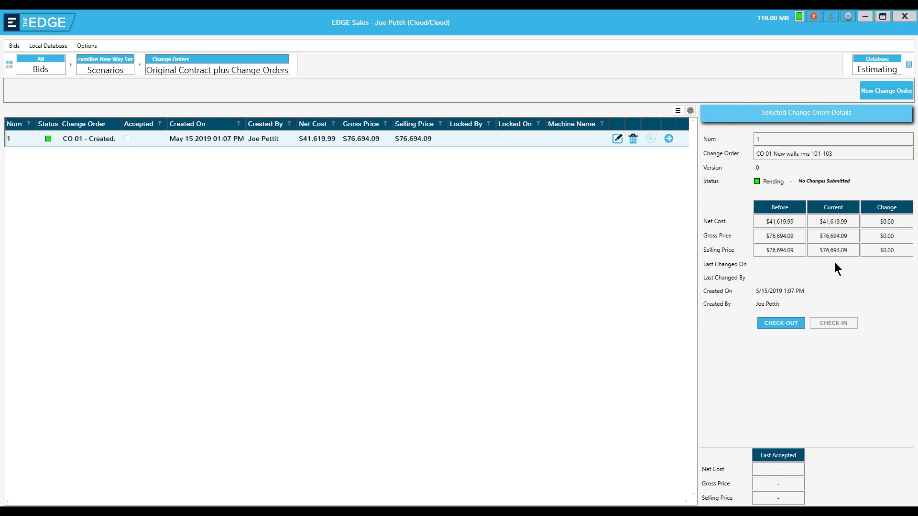
# Check out the new change order and open the 1st Floor conditions of Section 1
pyautogui.click(769, 325)
pyautogui.click(778, 323)
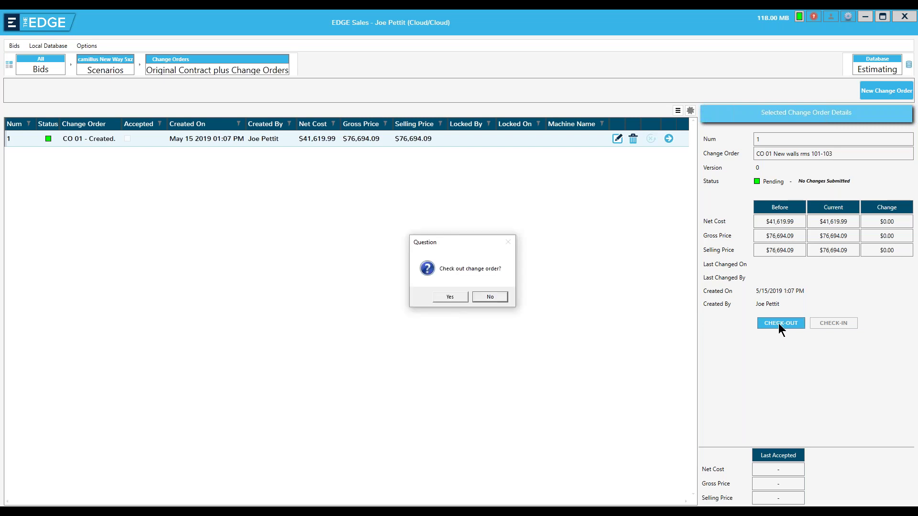
pyautogui.click(448, 297)
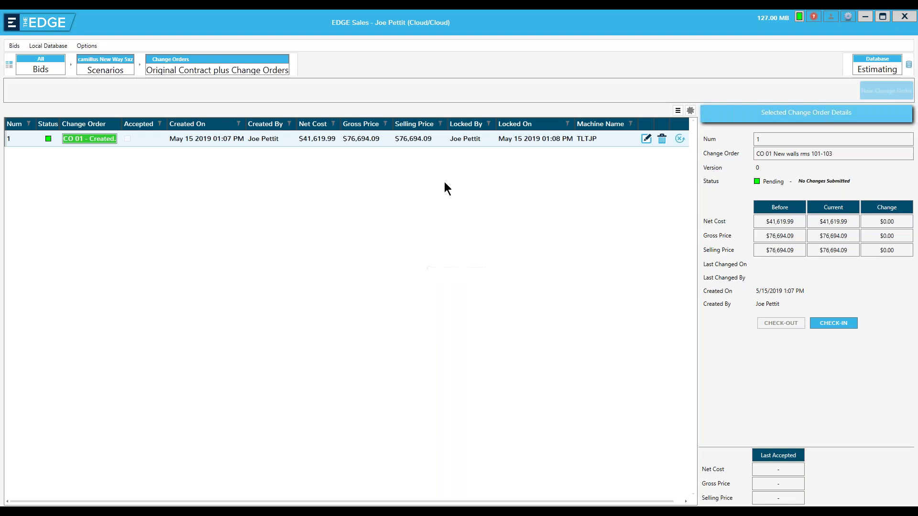
pyautogui.click(394, 137)
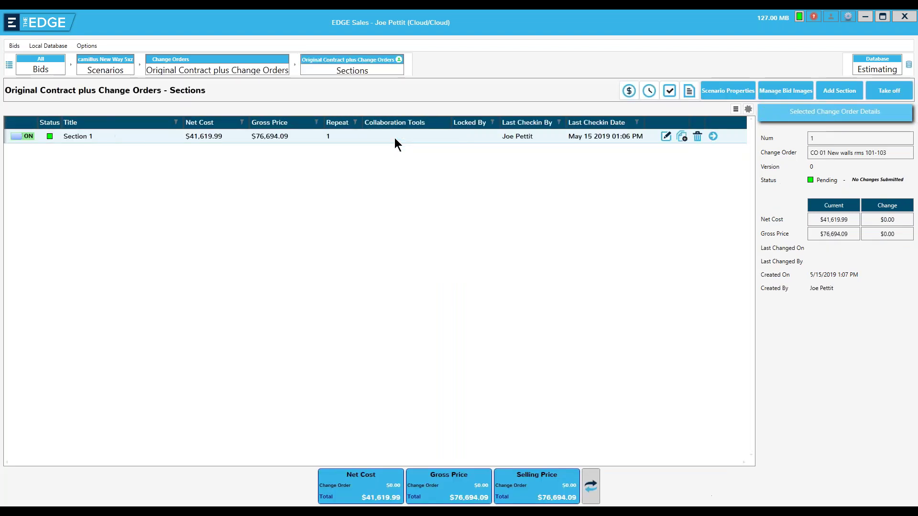
pyautogui.click(711, 137)
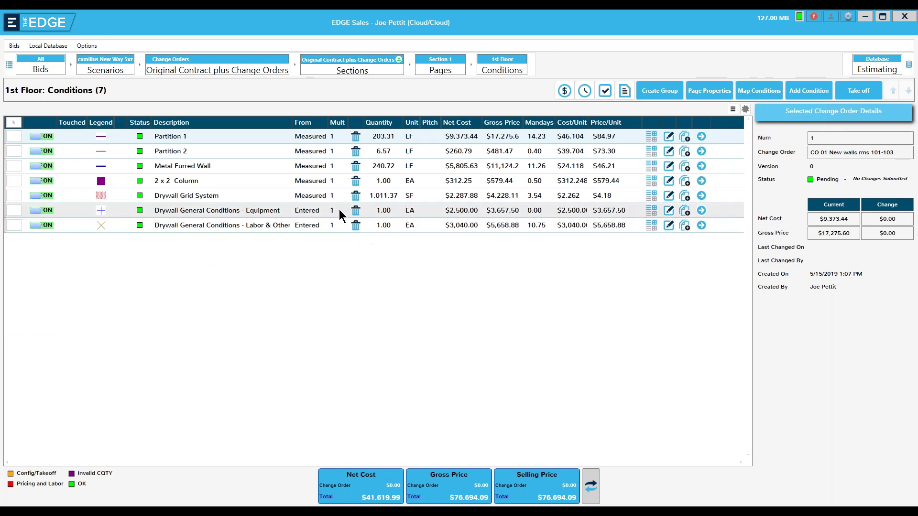
# Copy the Partition 2 condition without its measured quantities, entered quantities or details
pyautogui.click(684, 152)
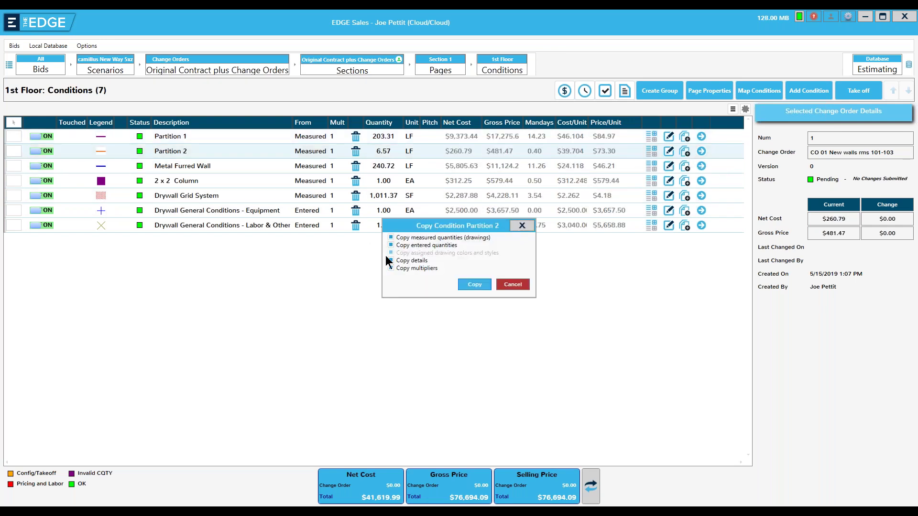
pyautogui.click(390, 237)
pyautogui.click(391, 245)
pyautogui.click(391, 260)
pyautogui.click(391, 268)
pyautogui.click(467, 286)
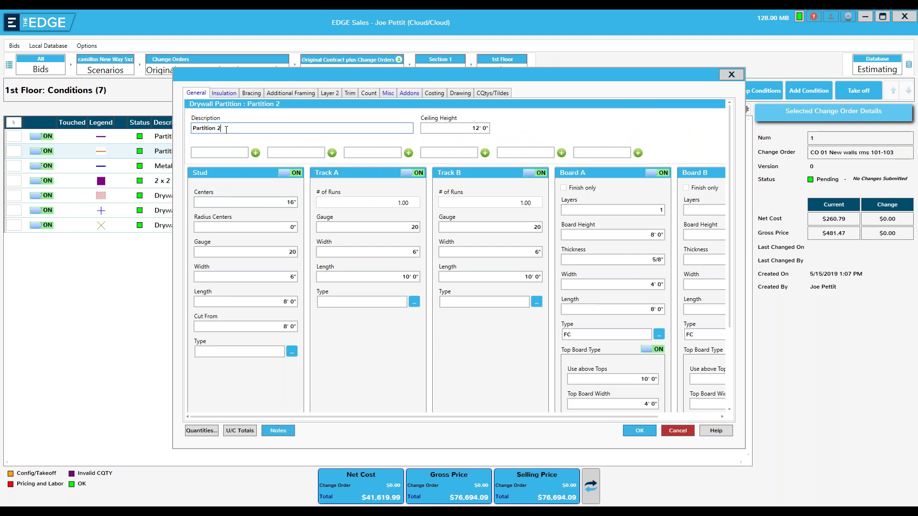
# Describe the copied condition as Partition 3 and set its stud width to 3-5/8"
pyautogui.write('3')
pyautogui.click(287, 278)
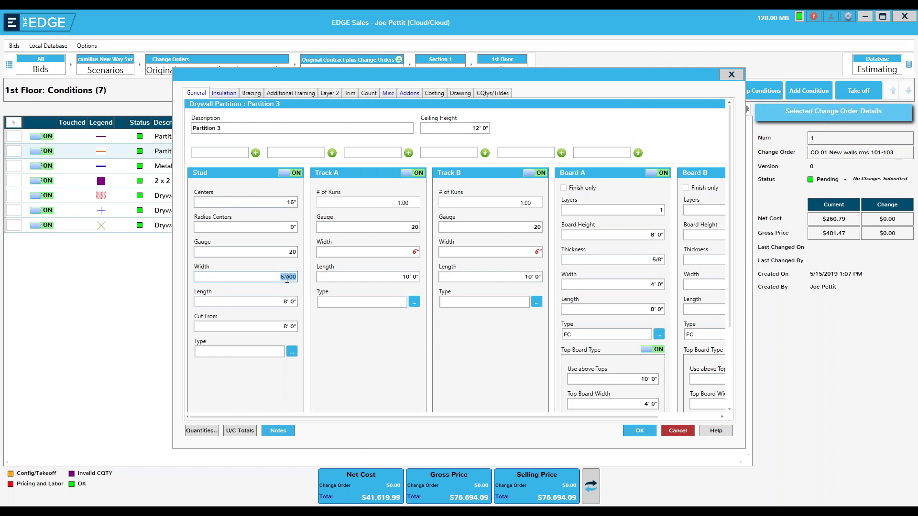
pyautogui.write('3-5/8')
pyautogui.press('Tab')
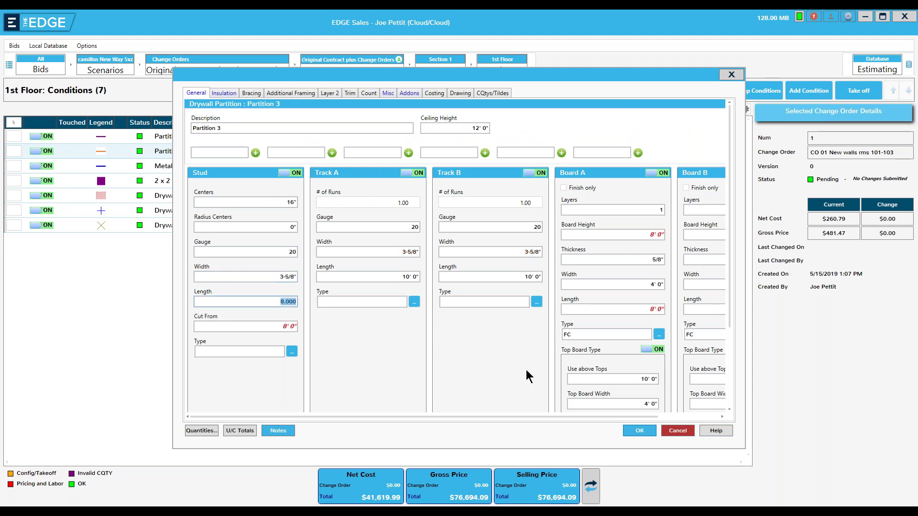
pyautogui.click(639, 432)
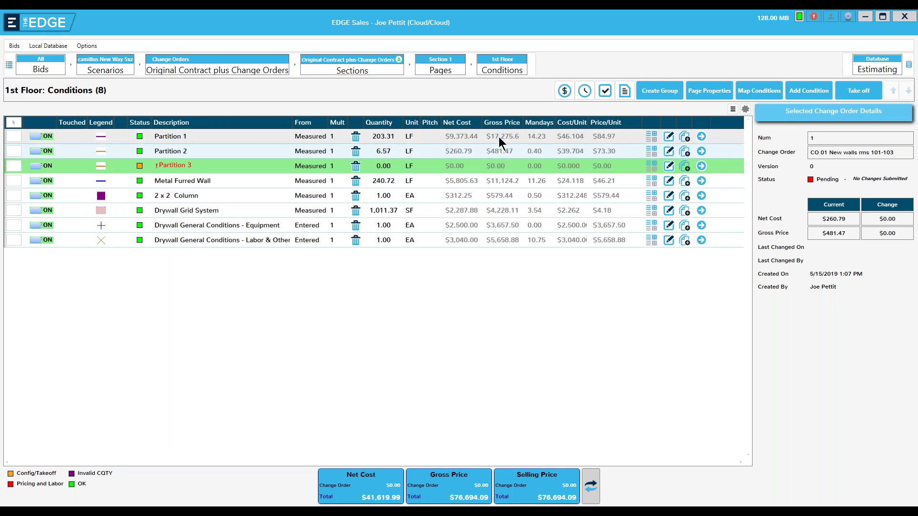
# Draw two Partition 1 walls enclosing the offices on the 1st Floor plan, about 22' 4" and 15' 11" long
pyautogui.click(504, 136)
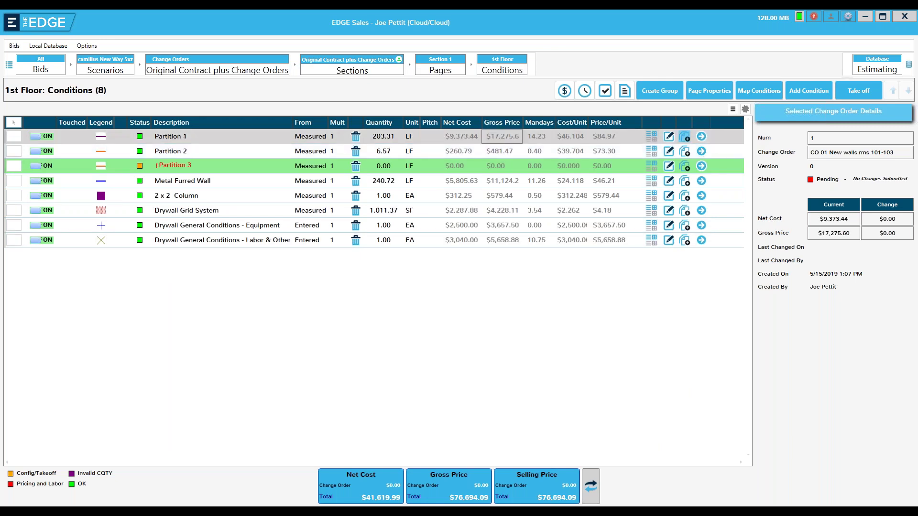
pyautogui.click(701, 137)
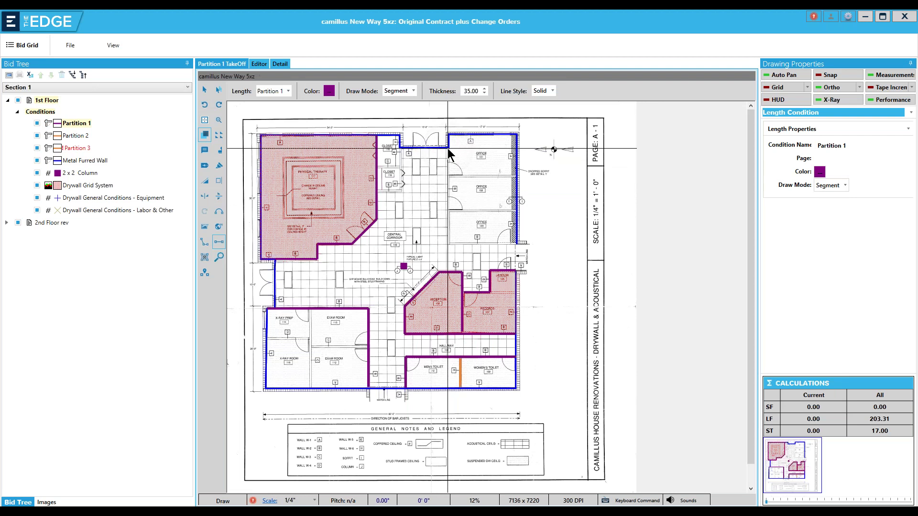
pyautogui.click(447, 148)
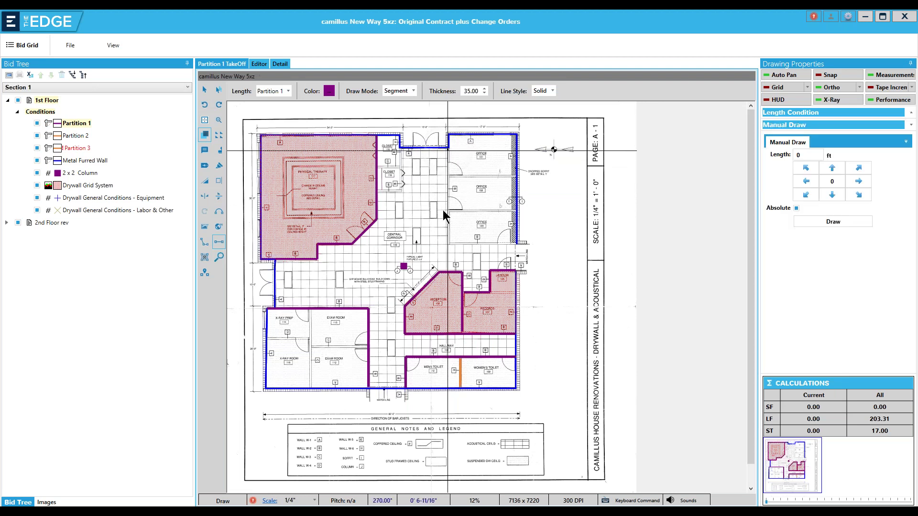
pyautogui.click(448, 246)
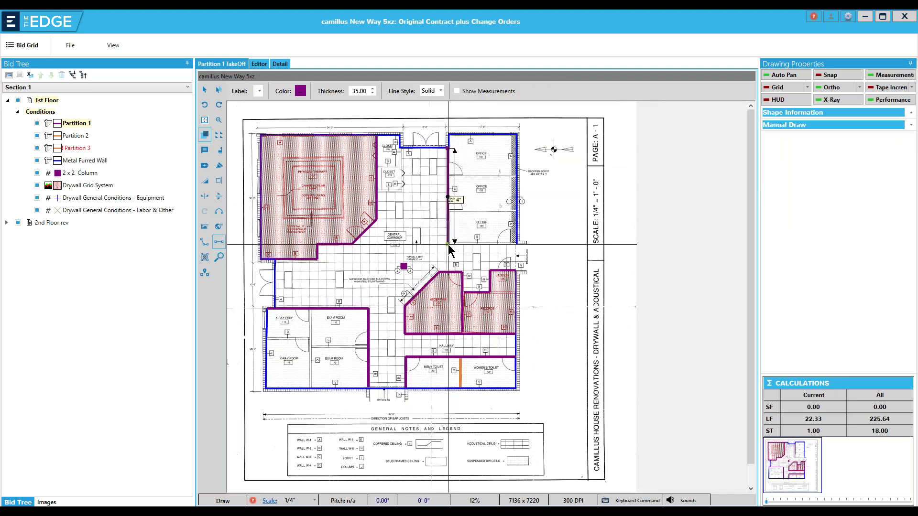
pyautogui.click(517, 243)
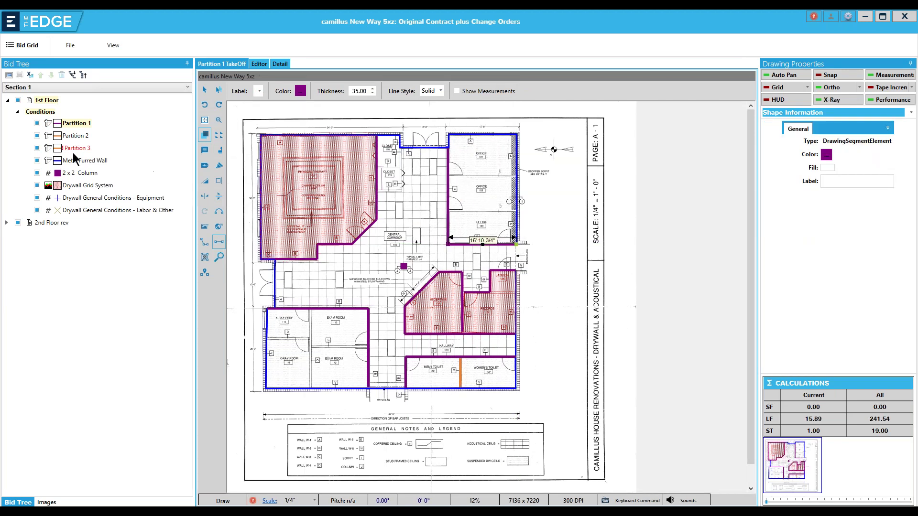
# Make Partition 3 the active takeoff condition and change its colour to standard green
pyautogui.click(72, 148)
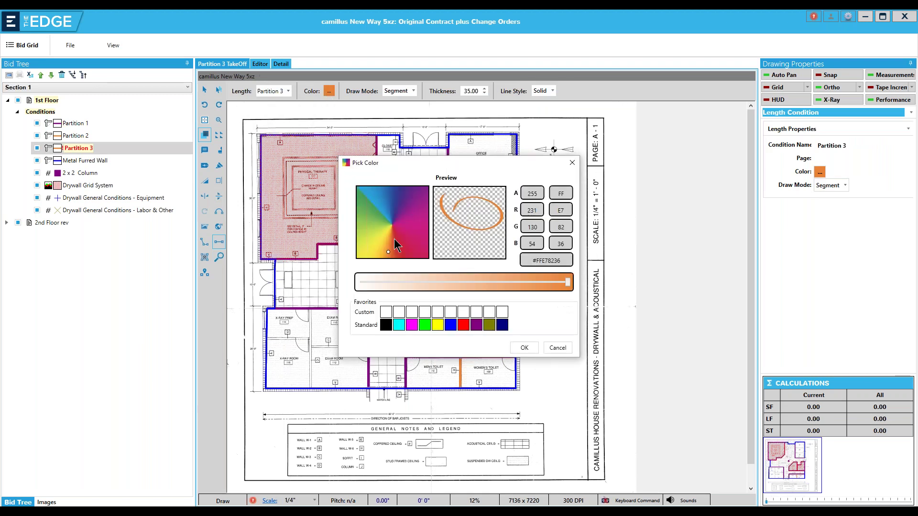
pyautogui.click(423, 324)
pyautogui.click(523, 348)
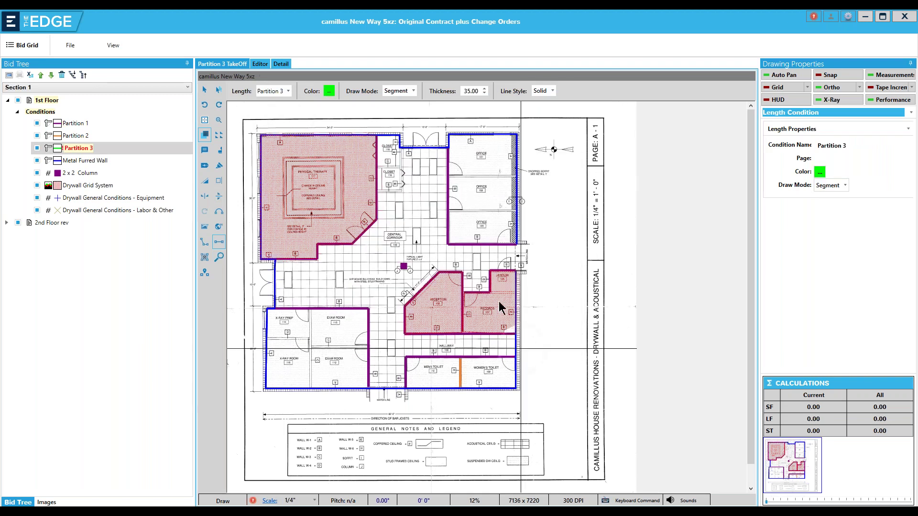
# Draw two Partition 3 walls dividing the three offices, about 16' 3" and 15' 11" long, and close the takeoff
pyautogui.click(448, 176)
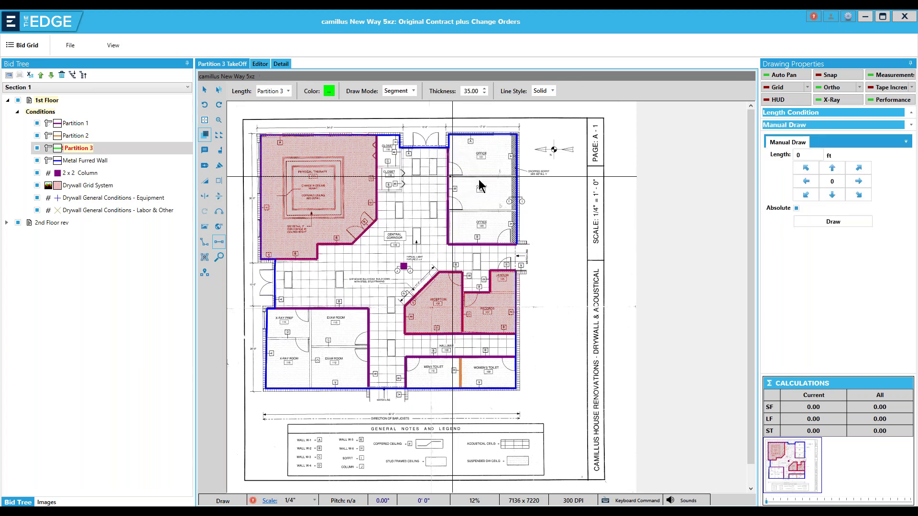
pyautogui.click(517, 176)
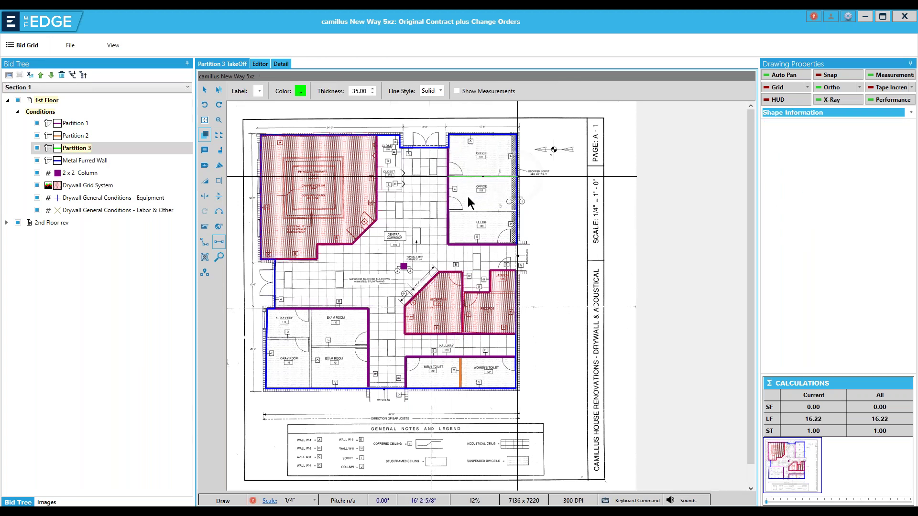
pyautogui.click(447, 212)
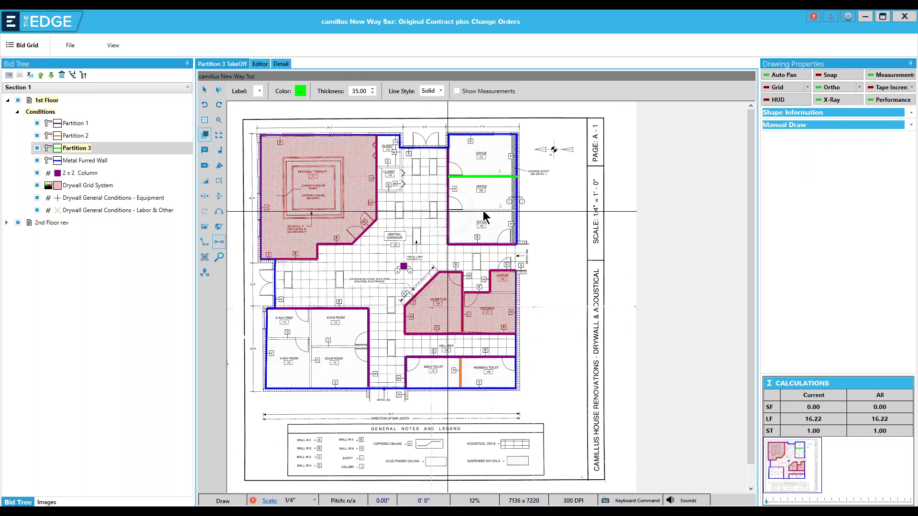
pyautogui.click(516, 211)
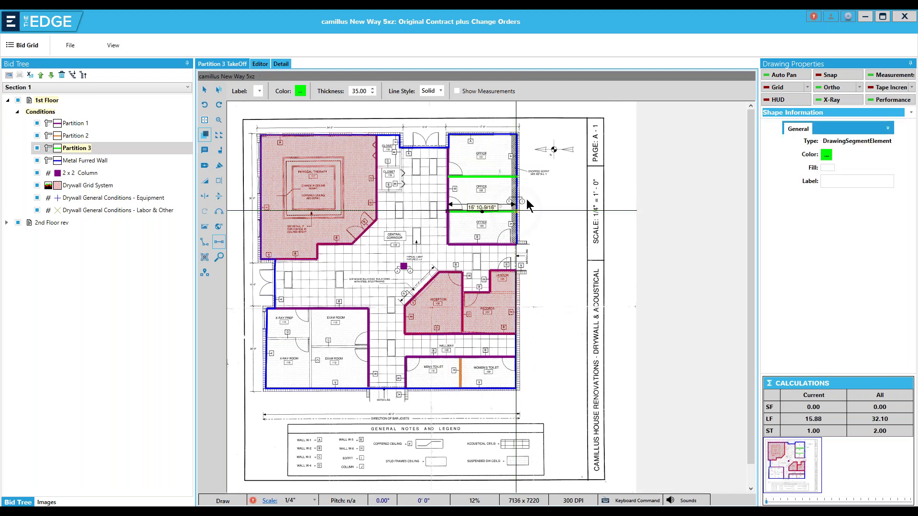
pyautogui.click(903, 19)
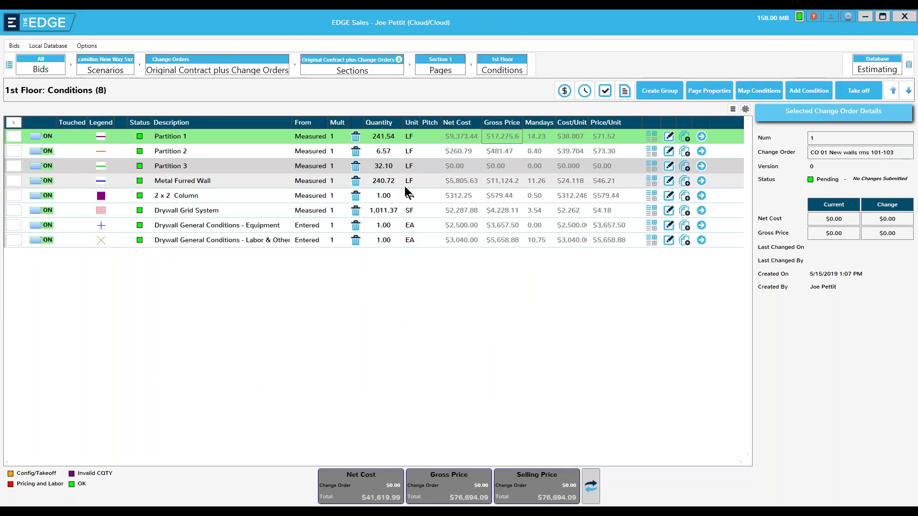
# Open the material pricing for the entire scenario and examine the unit prices of the original and change-order items
pyautogui.click(291, 238)
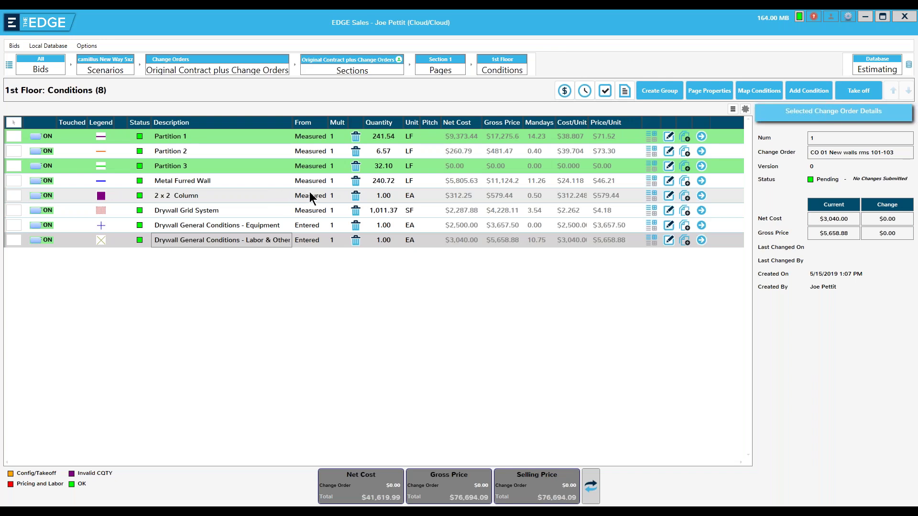
pyautogui.click(564, 91)
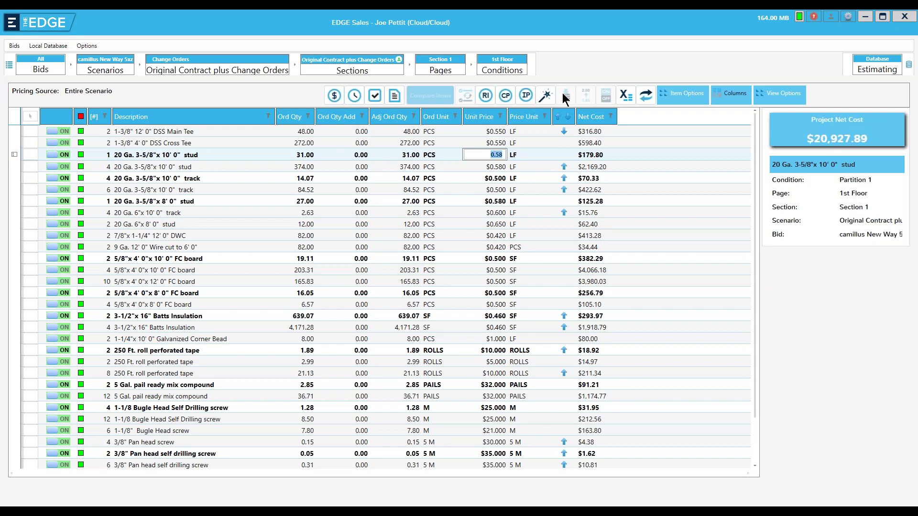
pyautogui.click(498, 130)
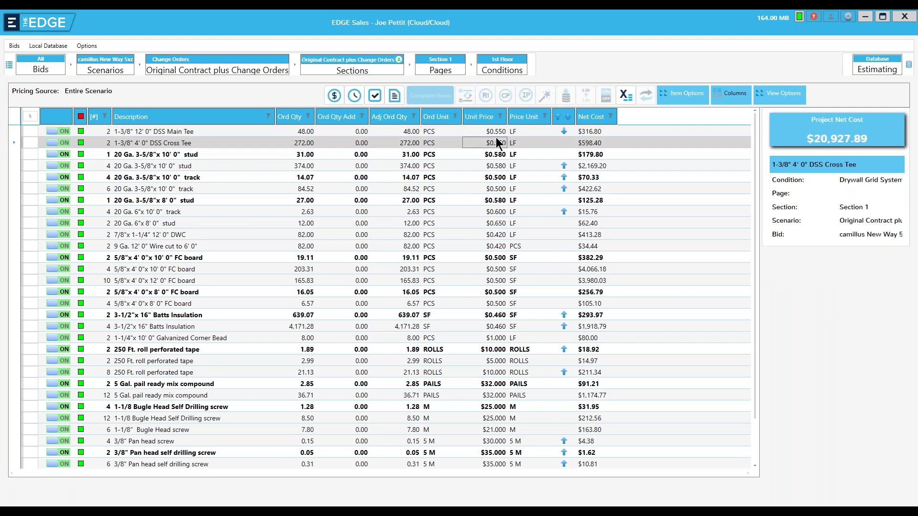
pyautogui.click(495, 142)
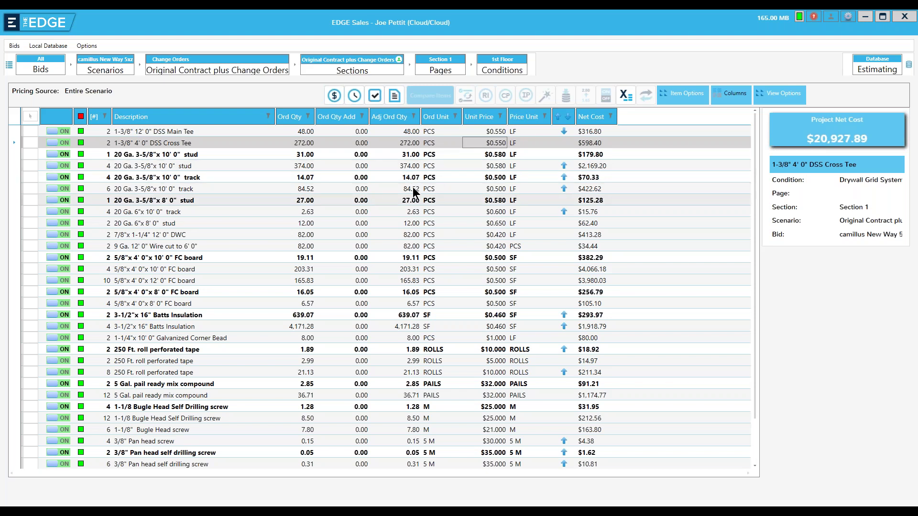
# In the labor pricing, set the change-order 3-5/8" wall framing to 10' 0" to $50 per hour for all DWCARPENTER labor
pyautogui.click(354, 98)
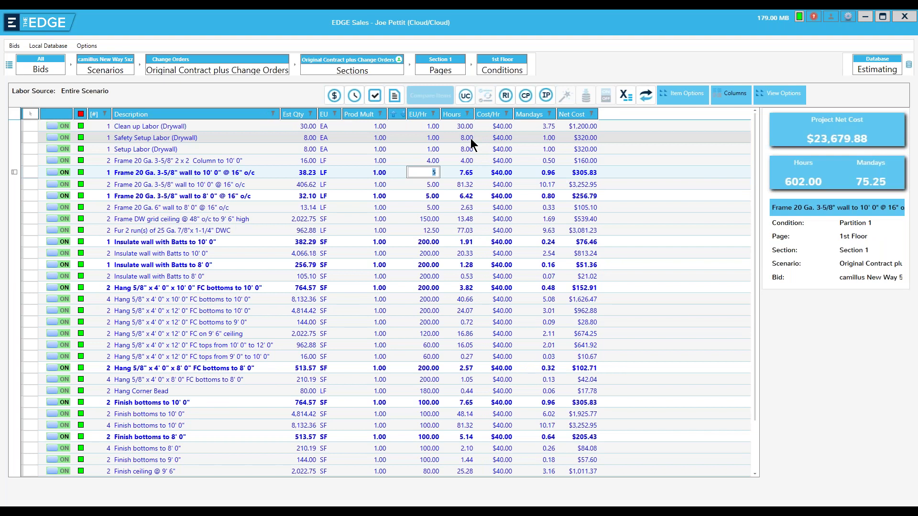
pyautogui.click(501, 170)
pyautogui.write('5')
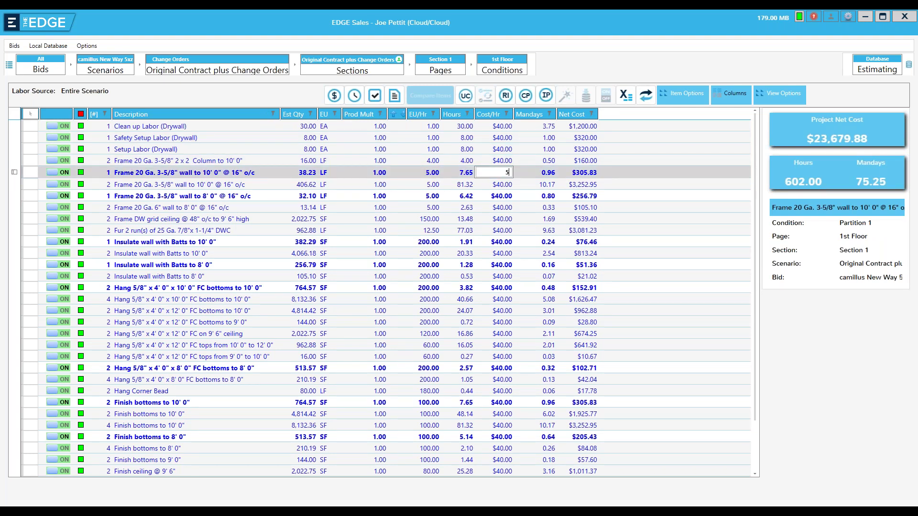
pyautogui.write('0')
pyautogui.press('Return')
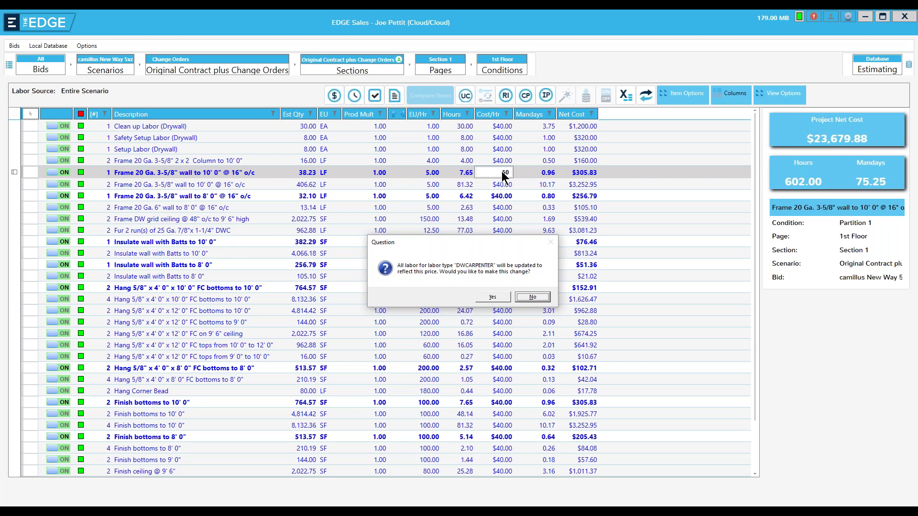
pyautogui.click(492, 296)
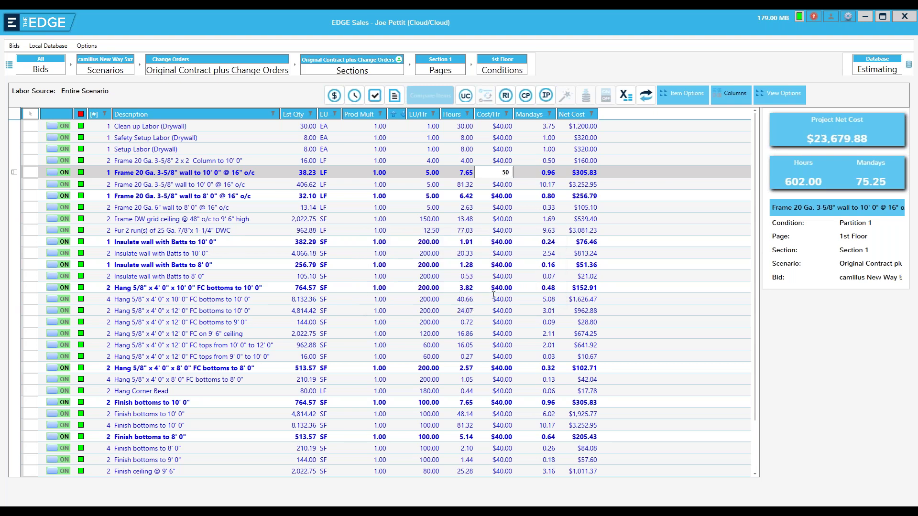
# Set the change-order labor item Finish bottoms to 10' 0" to $50 per hour and apply it to all labor of that type
pyautogui.click(499, 402)
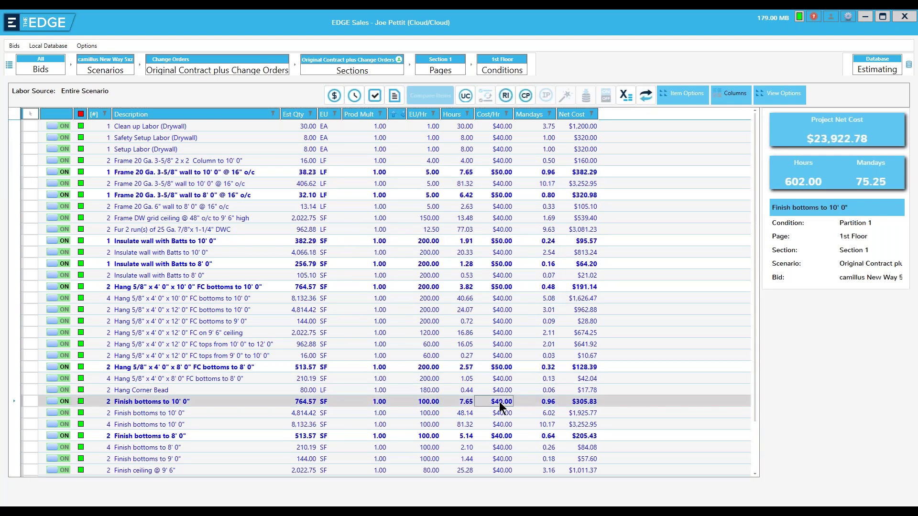
pyautogui.write('50')
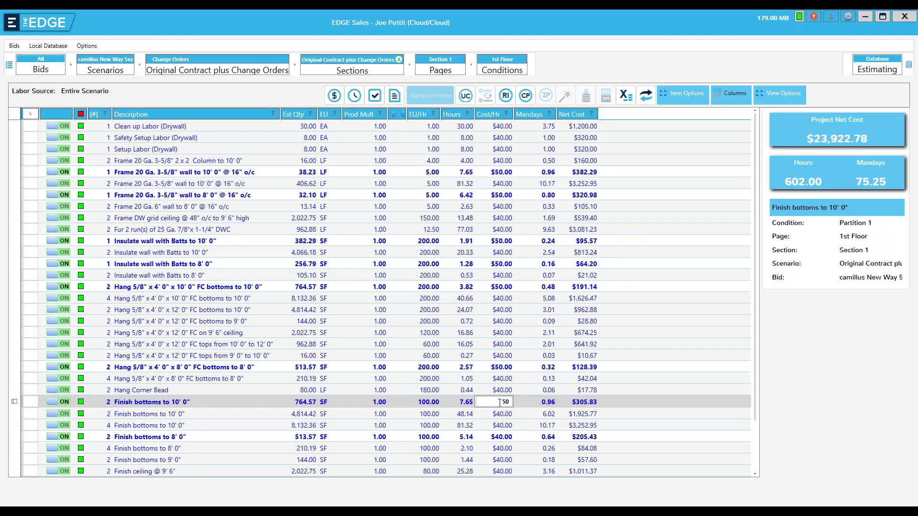
pyautogui.press('Return')
pyautogui.click(490, 297)
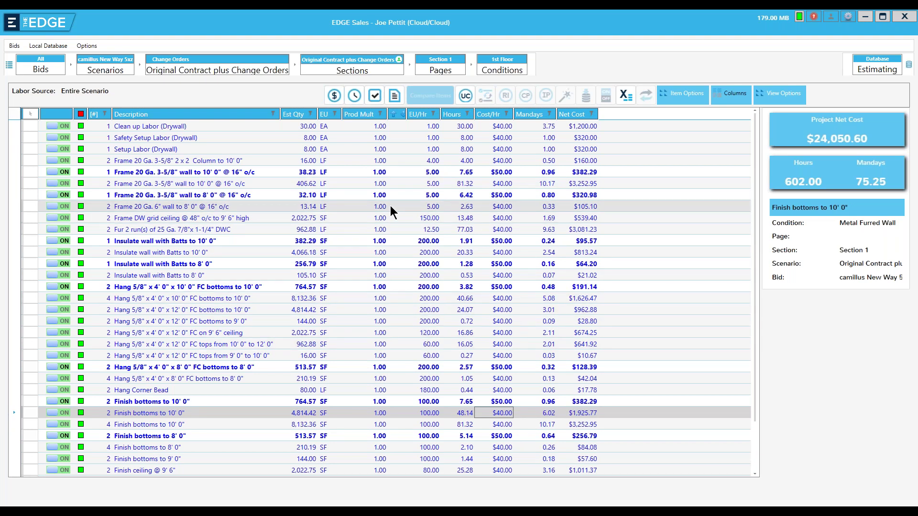
# In the bid summary, set the Drywall subdivision's Overhead markup for the change order to 15%
pyautogui.click(373, 93)
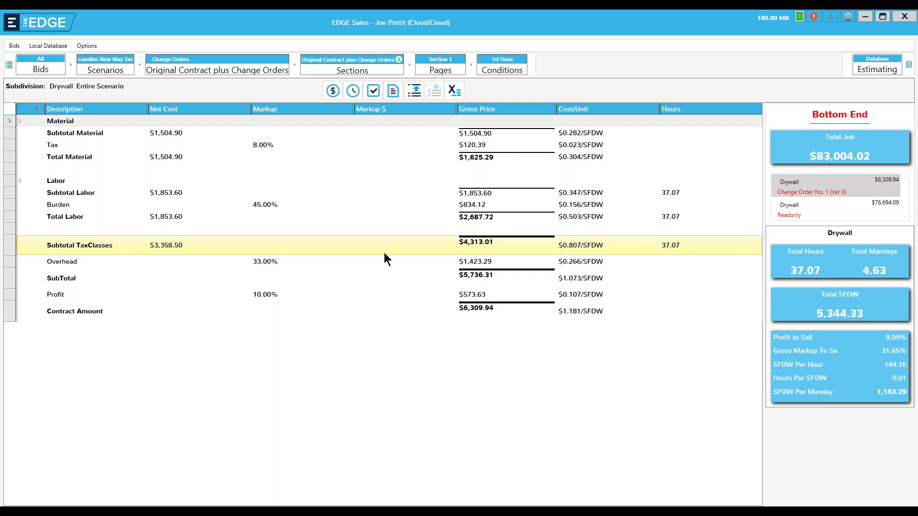
pyautogui.doubleClick(265, 261)
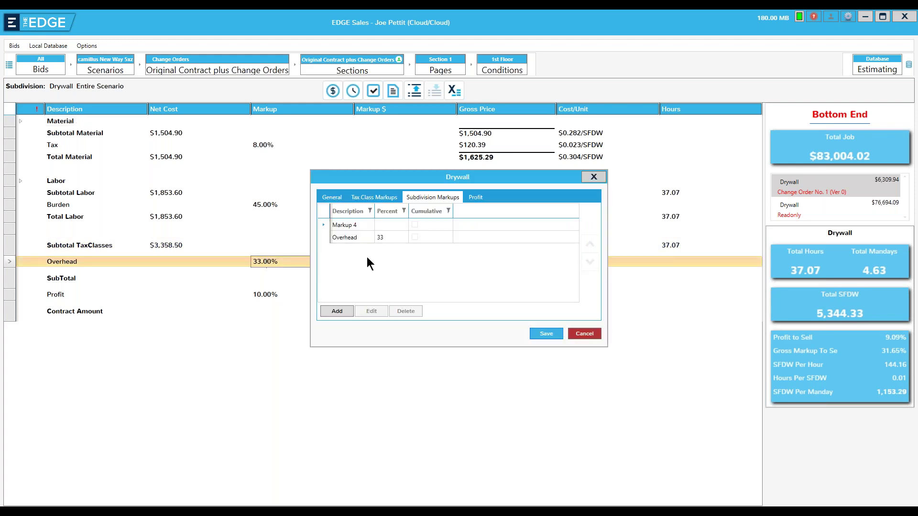
pyautogui.doubleClick(382, 237)
pyautogui.click(418, 269)
pyautogui.write('15')
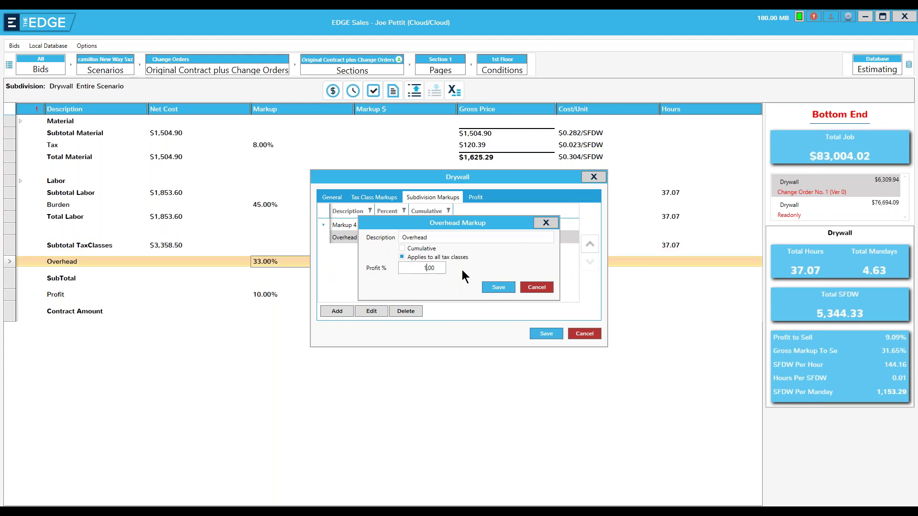
pyautogui.click(497, 288)
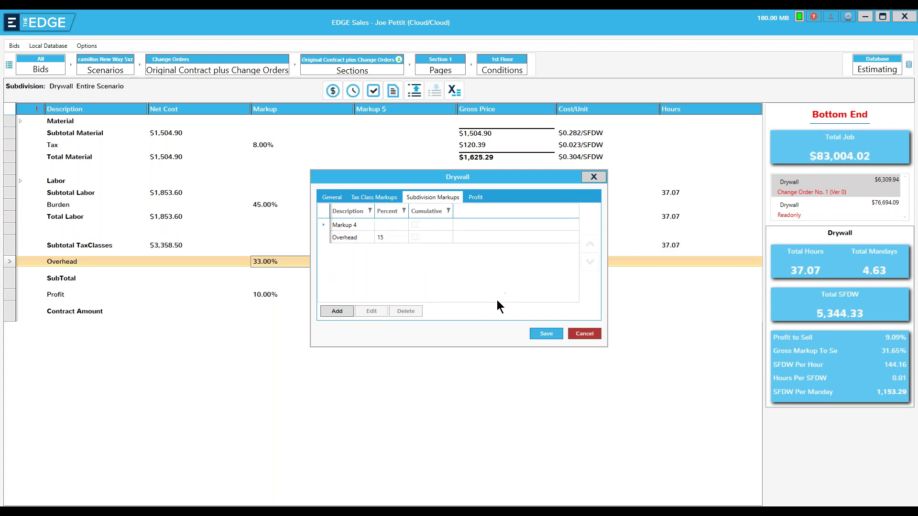
pyautogui.click(546, 333)
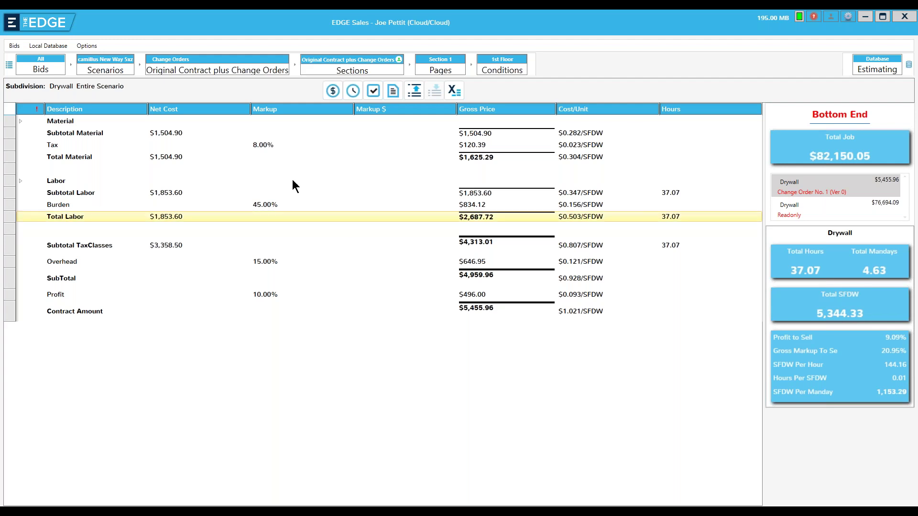
# Return to the change order list, check in CO 01 New walls rms 101-103 and accept it
pyautogui.click(260, 82)
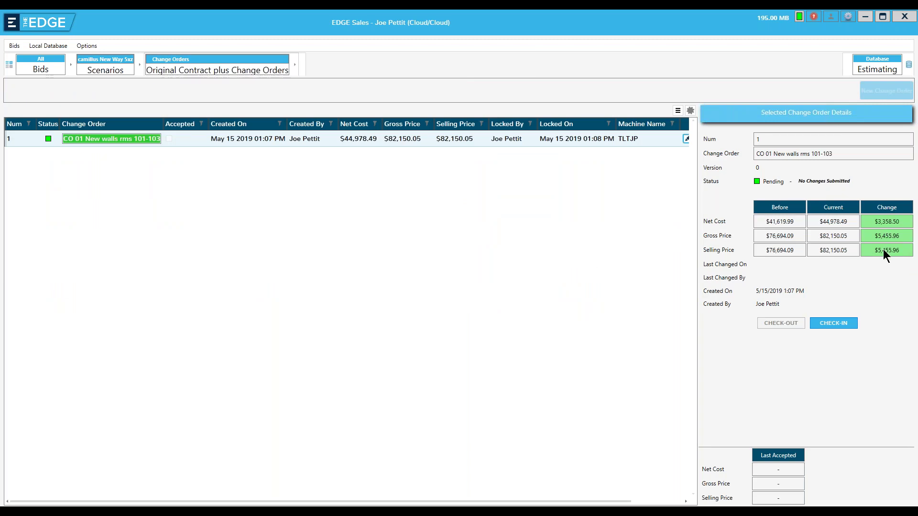
pyautogui.click(843, 323)
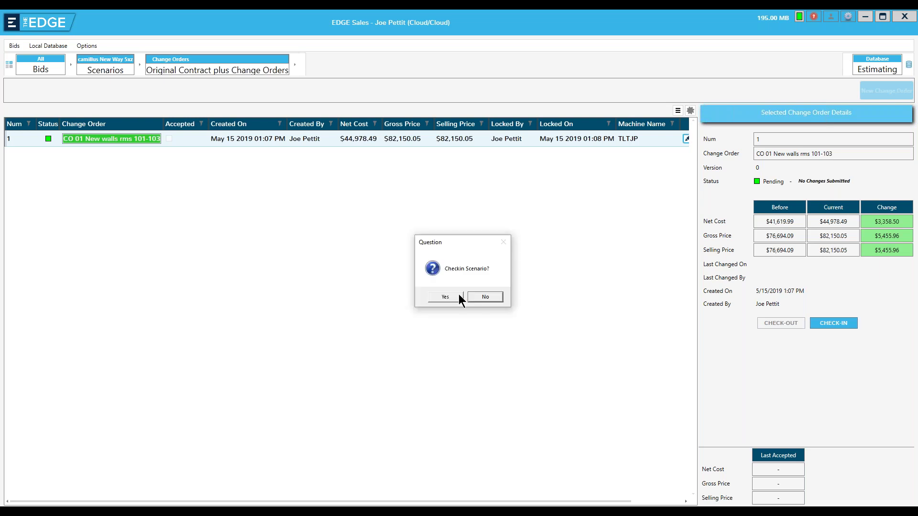
pyautogui.click(458, 295)
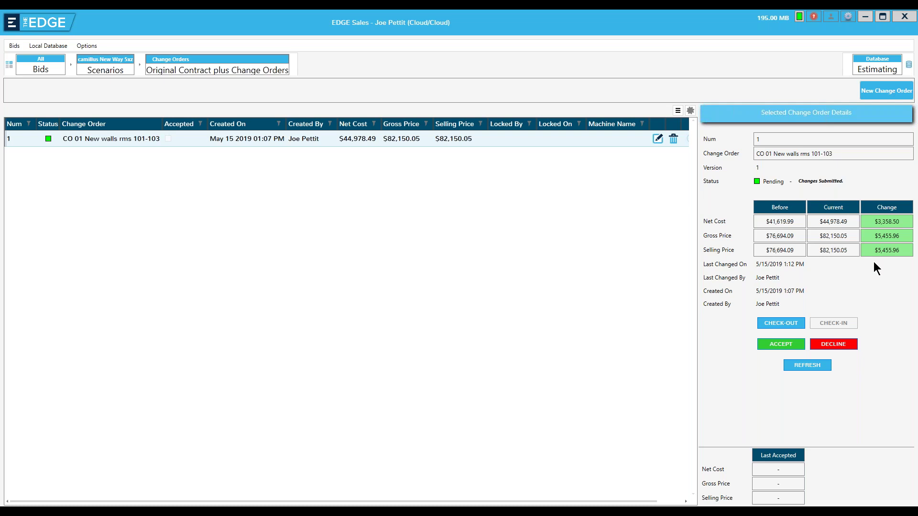
pyautogui.click(774, 345)
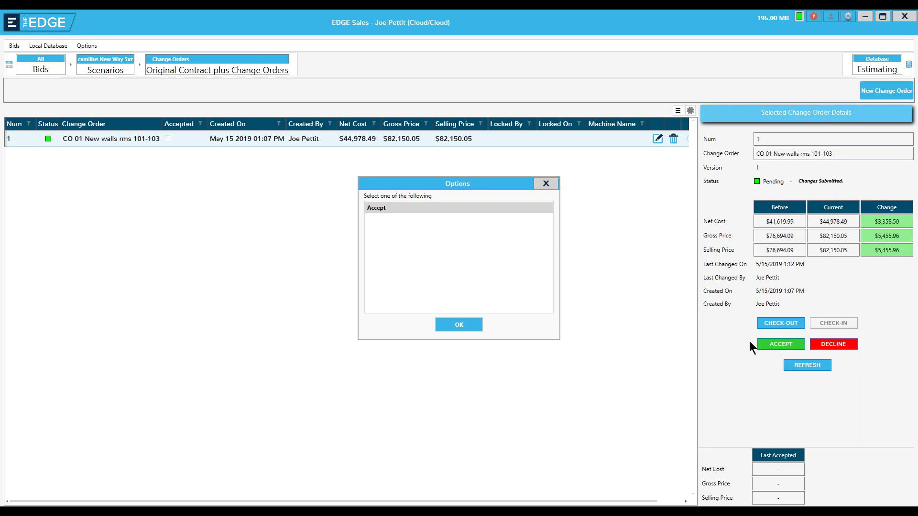
pyautogui.click(454, 323)
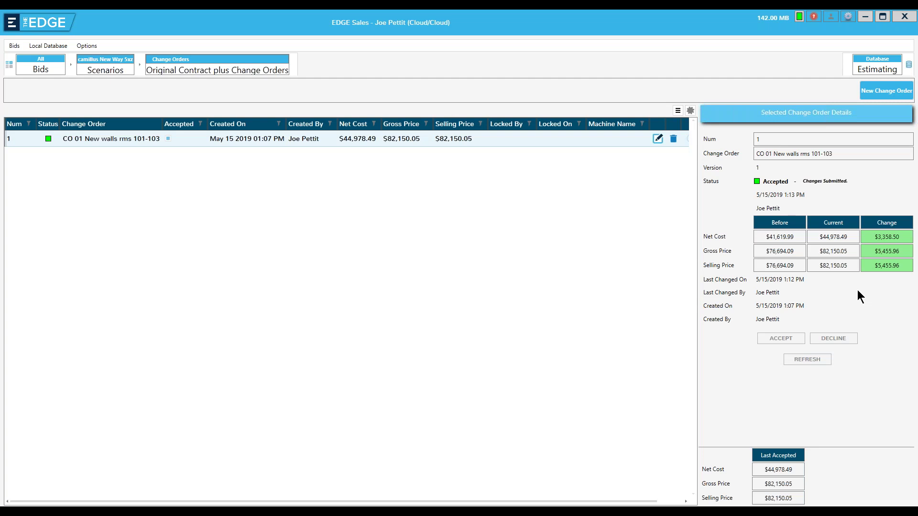
# Create a new change order named CO 02 Deduct Ceiling
pyautogui.click(882, 92)
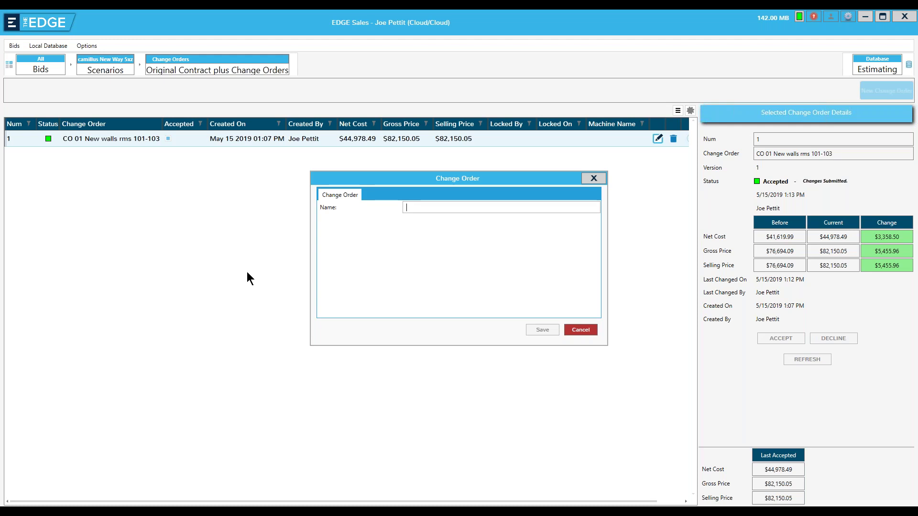
pyautogui.write('CO')
pyautogui.write(' 02')
pyautogui.write(' Dec')
pyautogui.write('uct ')
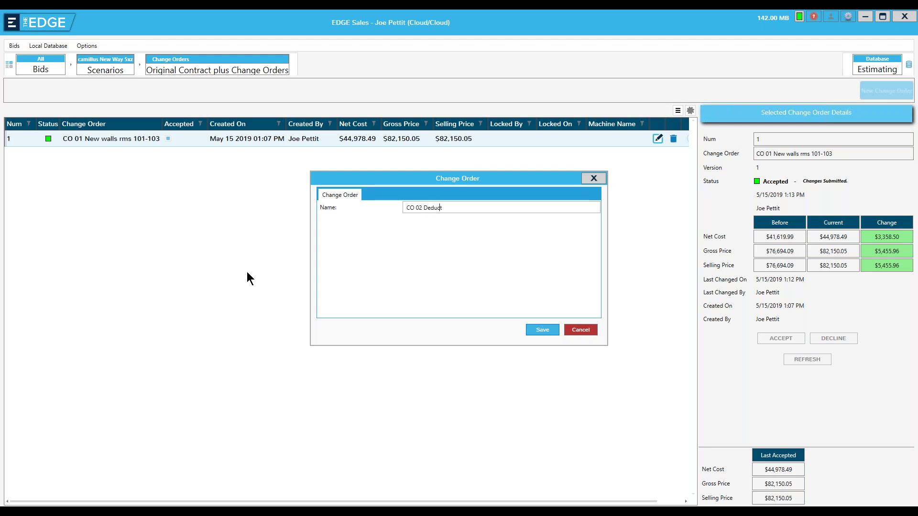
pyautogui.write('Ceiling')
pyautogui.click(543, 332)
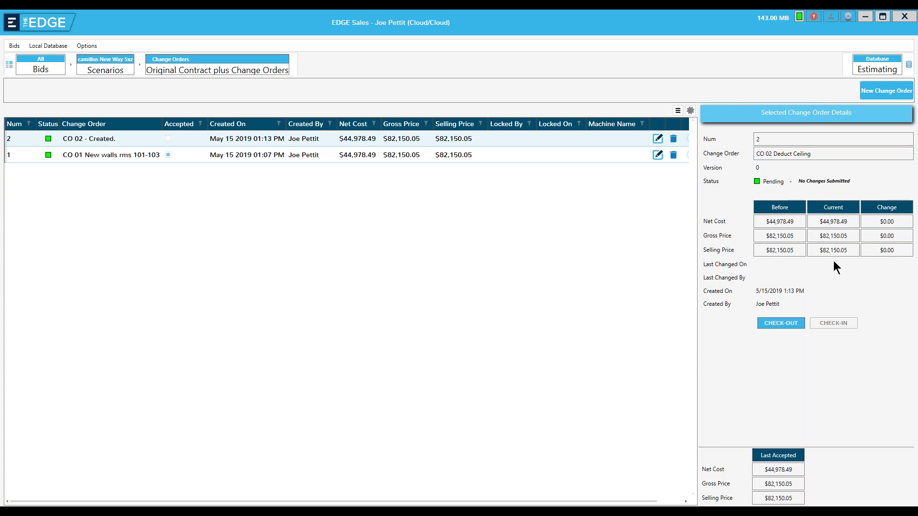
# Check out change order CO 02 and open the pages of Section 1
pyautogui.click(771, 324)
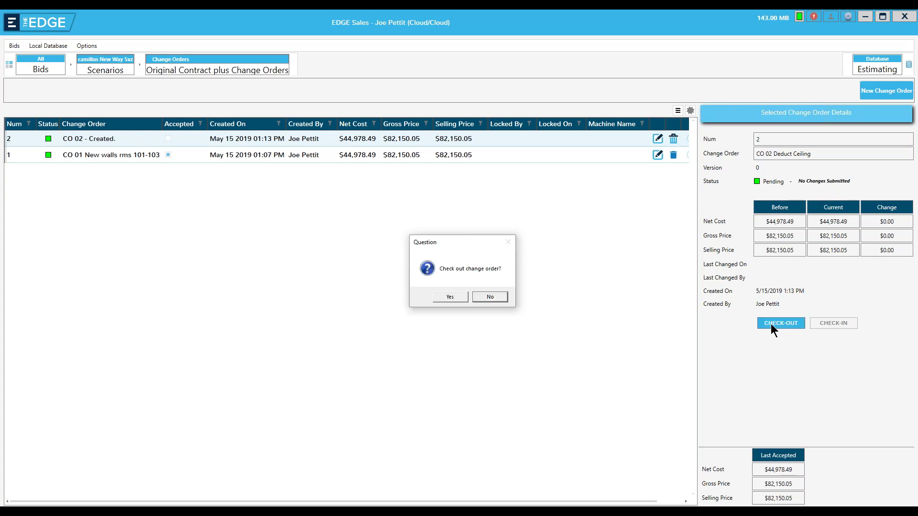
pyautogui.click(451, 297)
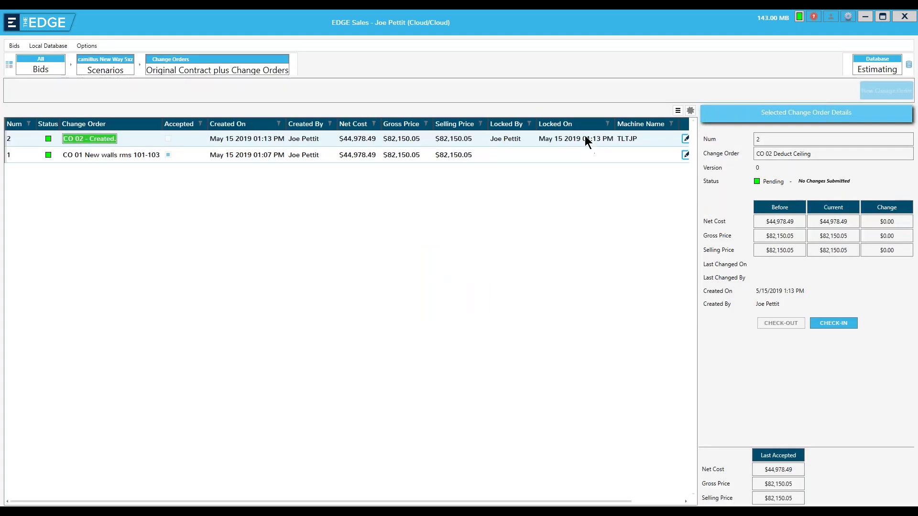
pyautogui.doubleClick(584, 136)
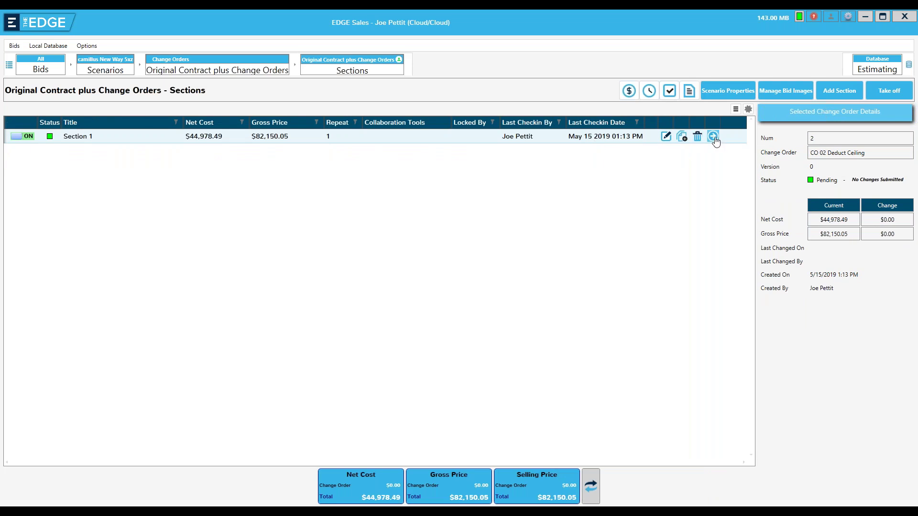
pyautogui.click(712, 137)
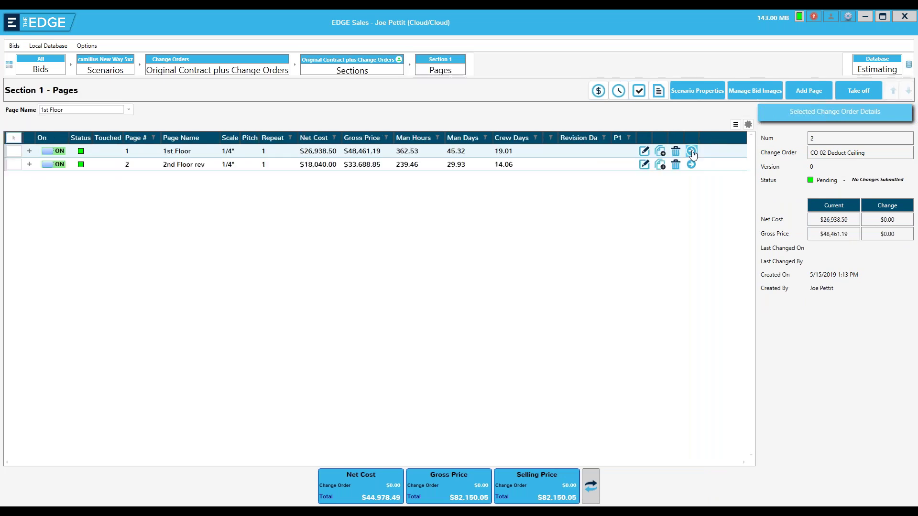
# In the 1st Floor takeoff, delete the Drywall Grid System ceiling area over the Physical Therapy room and close the takeoff
pyautogui.click(692, 152)
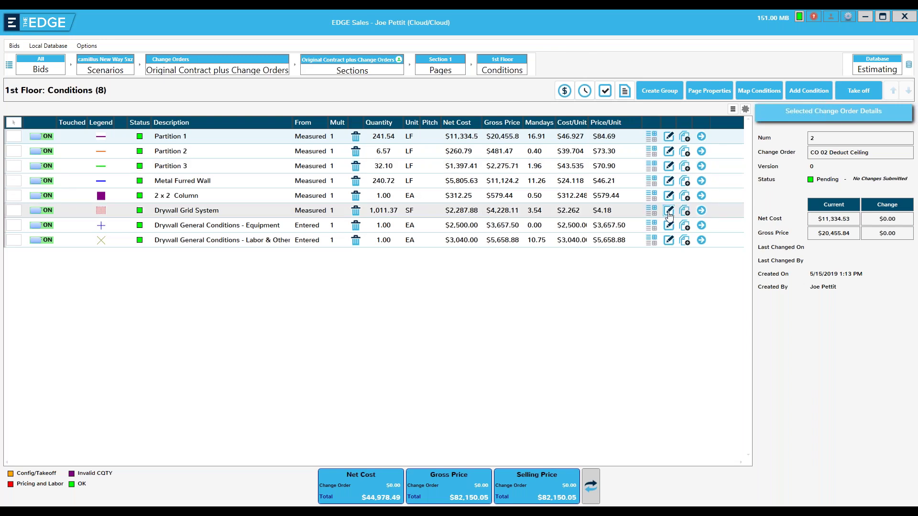
pyautogui.click(701, 210)
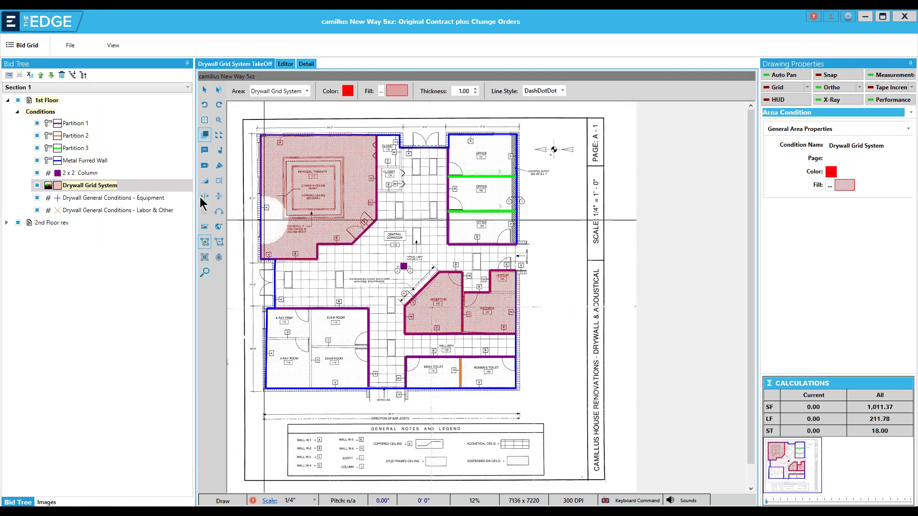
pyautogui.click(204, 89)
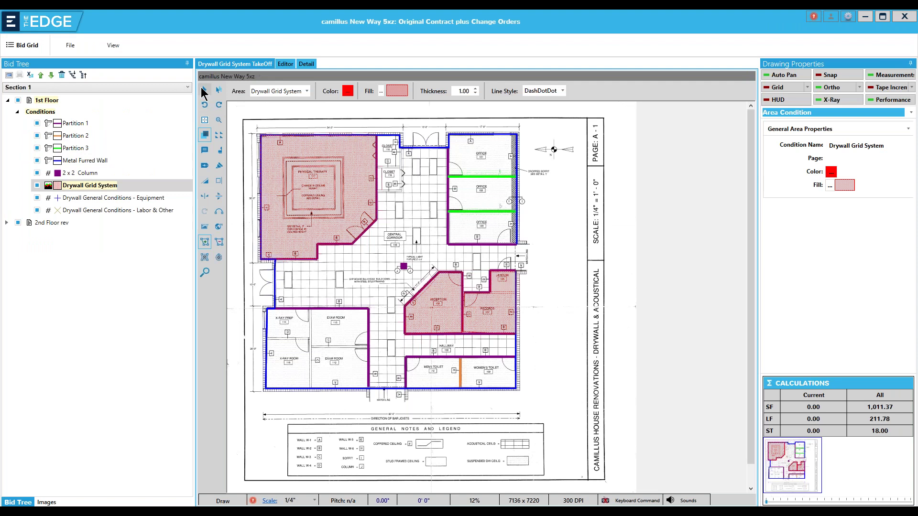
pyautogui.click(350, 175)
pyautogui.rightClick(352, 174)
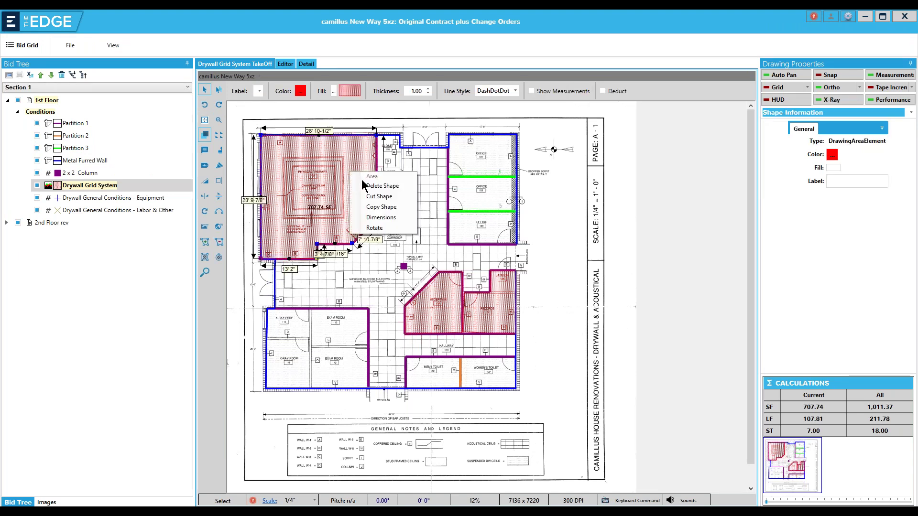
pyautogui.click(374, 185)
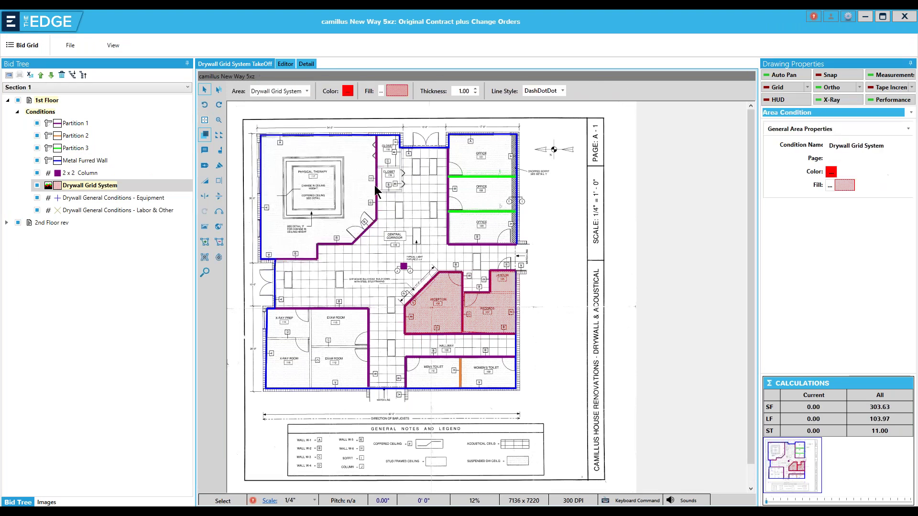
pyautogui.click(901, 22)
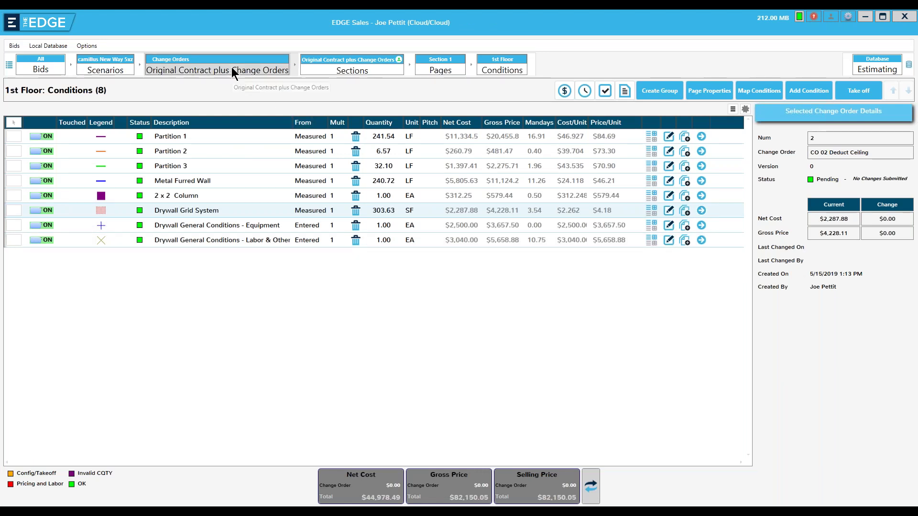
# In the scenario's labor pricing, set the deducted grid ceiling framing's cost per hour to $40 and apply it to all DWCARPENTER labor
pyautogui.click(565, 93)
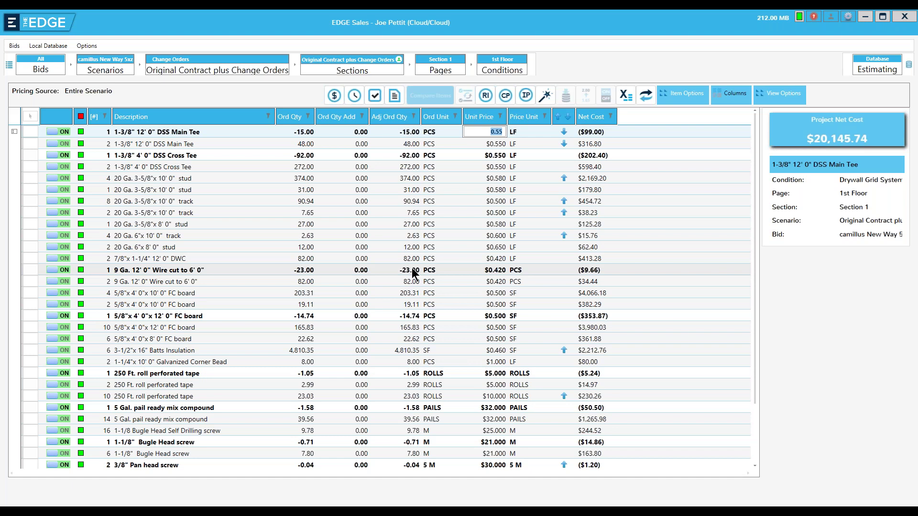
pyautogui.click(354, 96)
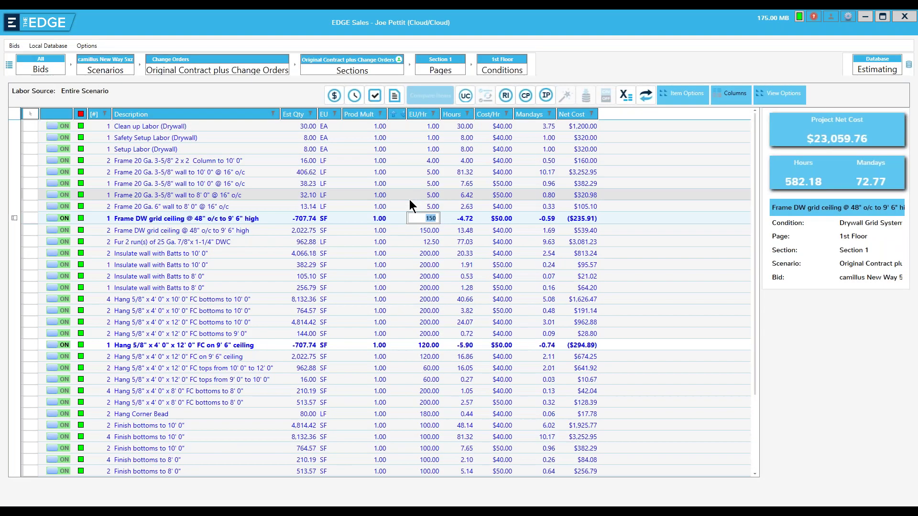
pyautogui.click(504, 219)
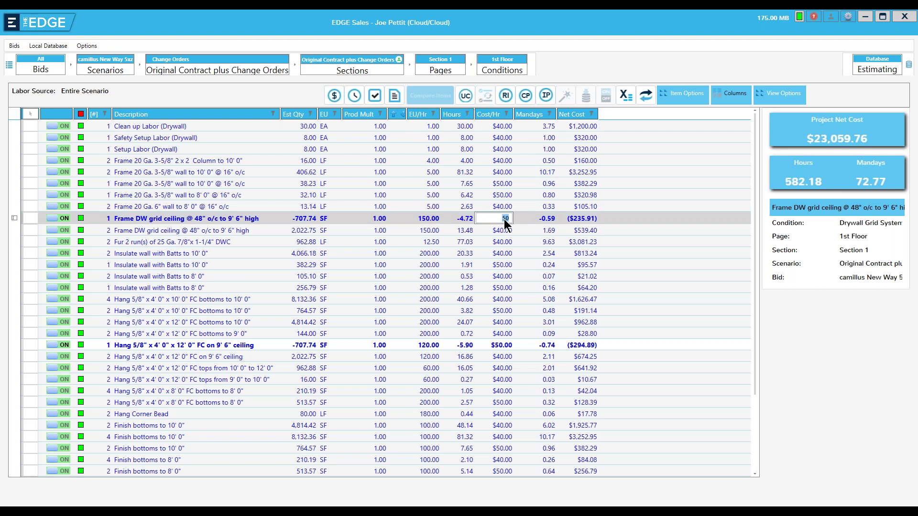
pyautogui.write('40')
pyautogui.press('Return')
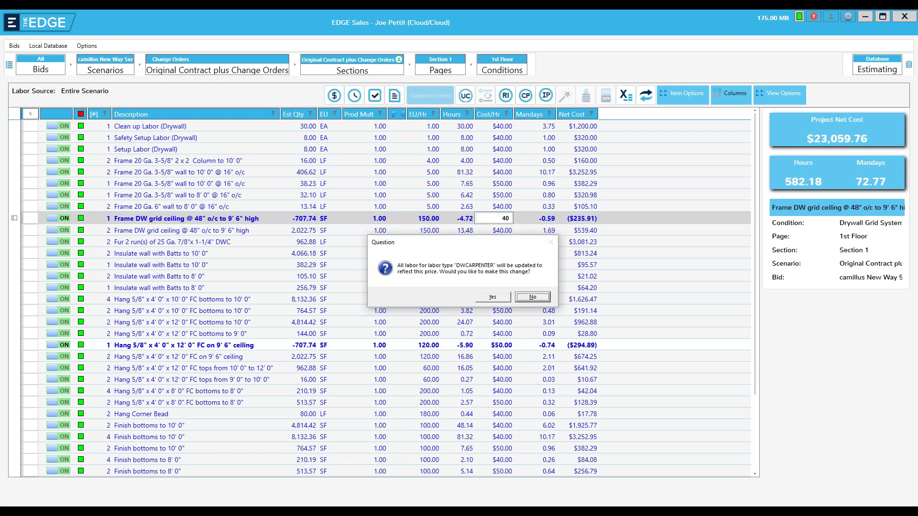
pyautogui.click(495, 297)
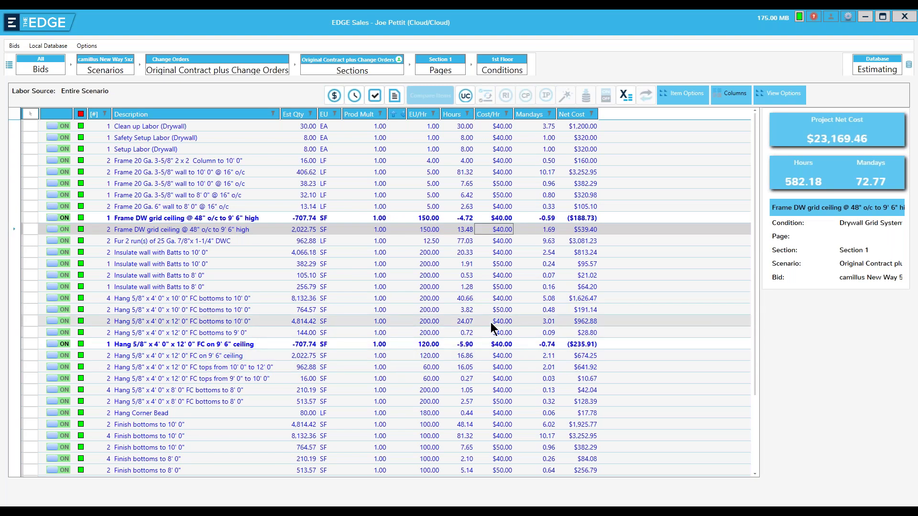
# Set the deducted Finish ceiling @ 9' 6" labor's cost per hour to $40 and apply it to all DWFINISHER labor
pyautogui.scroll(-3, 490, 322)
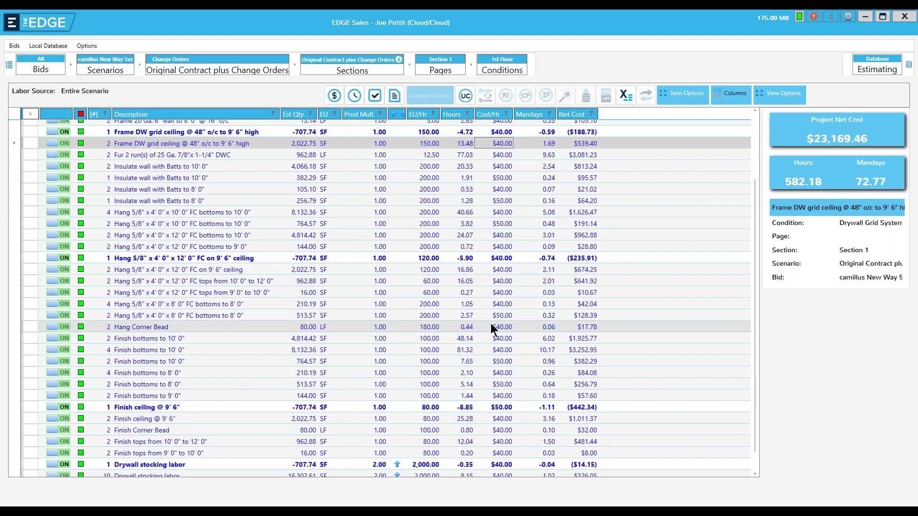
pyautogui.click(495, 406)
pyautogui.write('40')
pyautogui.press('Return')
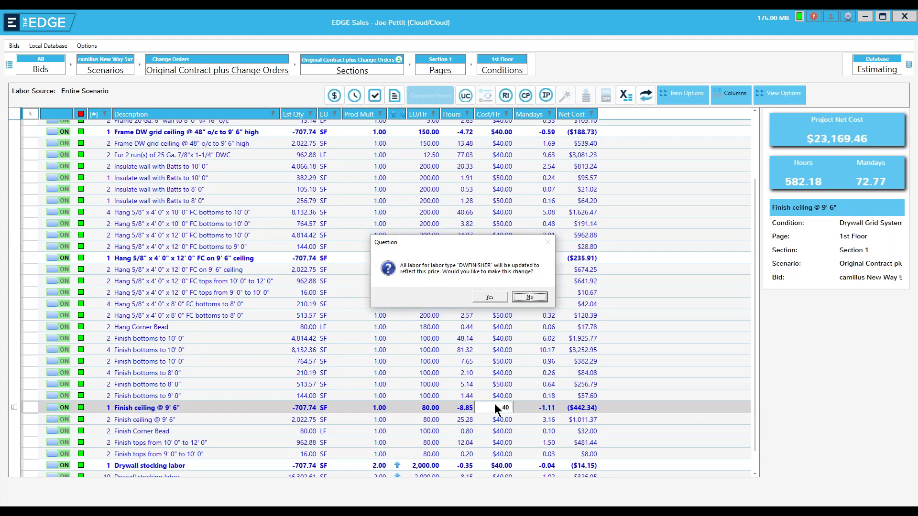
pyautogui.click(494, 297)
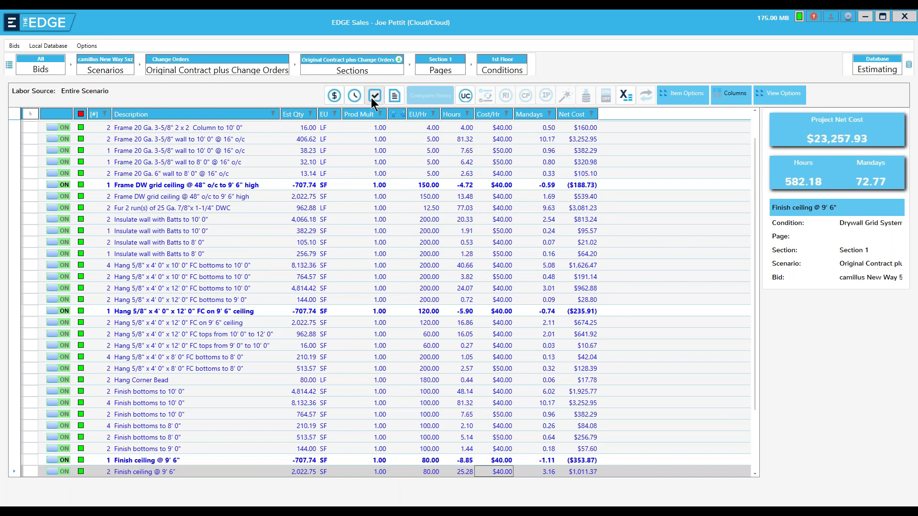
# Review the deduct in the bid summary, and check in and accept change order CO 02 Deduct Ceiling
pyautogui.click(373, 97)
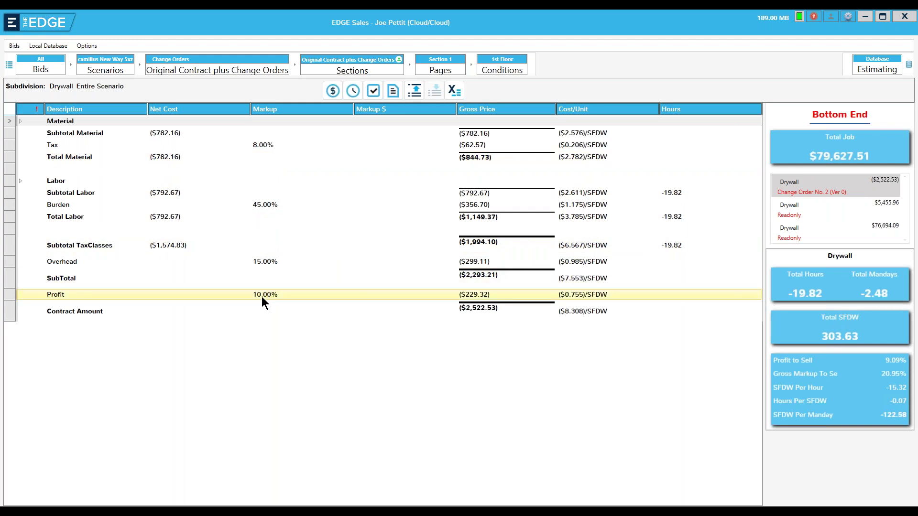
pyautogui.click(236, 70)
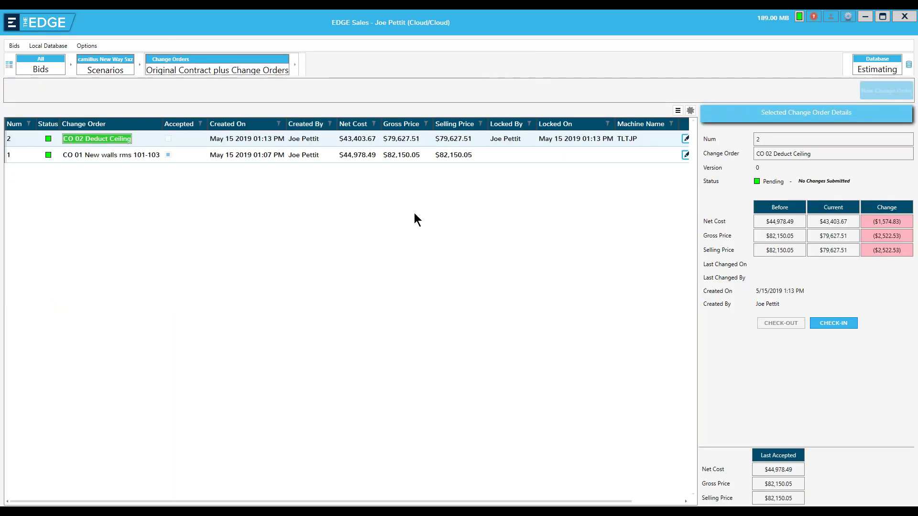
pyautogui.click(833, 324)
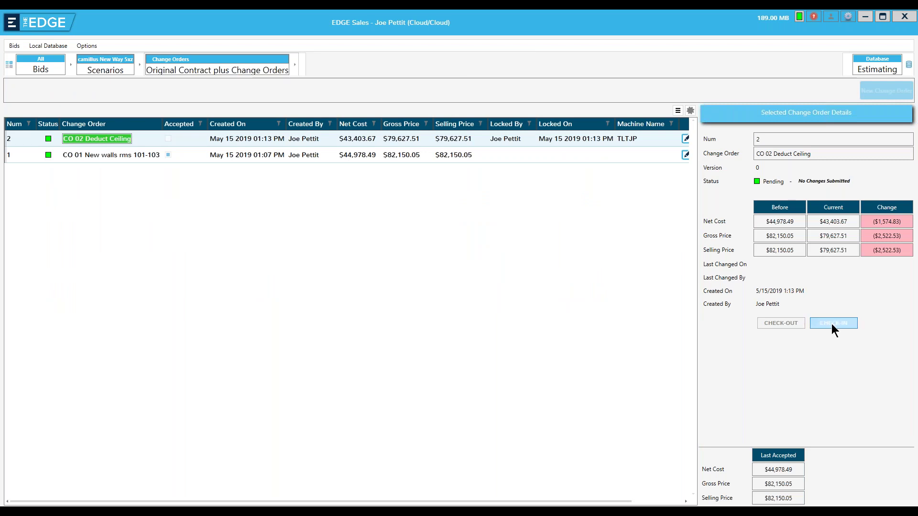
pyautogui.click(453, 299)
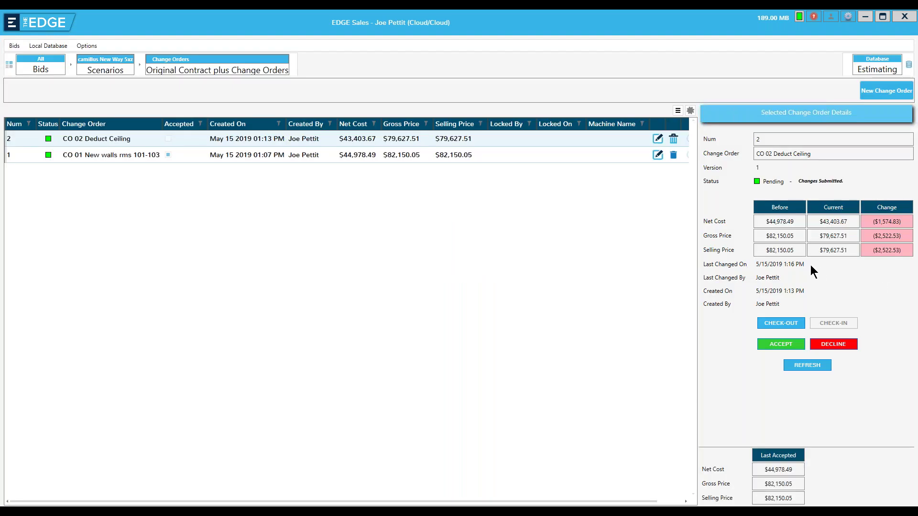
pyautogui.click(764, 344)
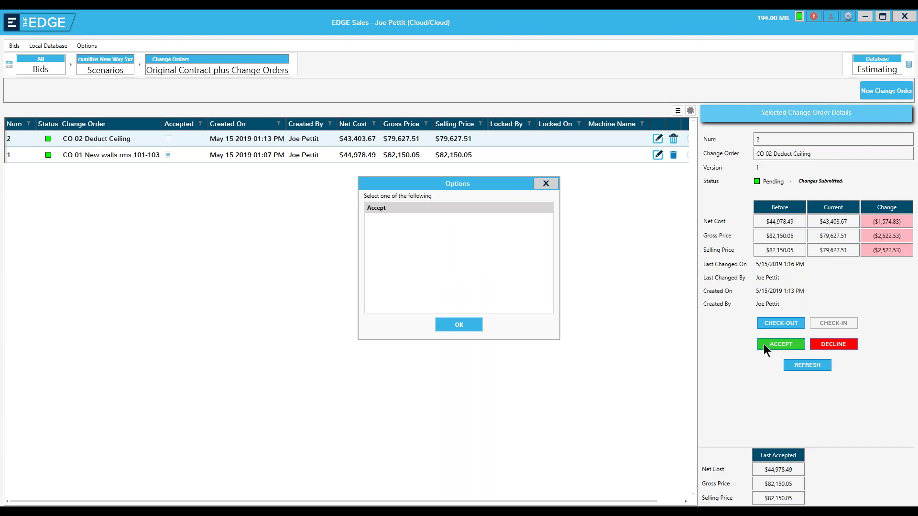
pyautogui.click(466, 326)
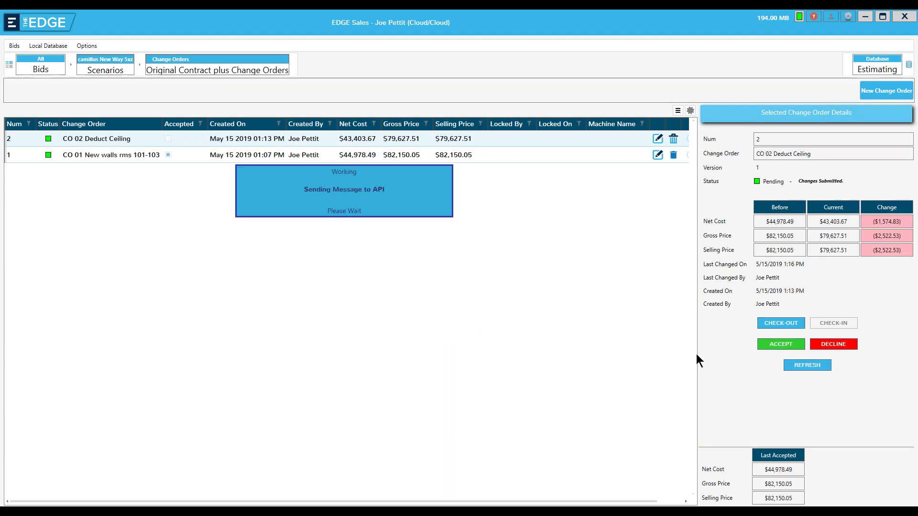
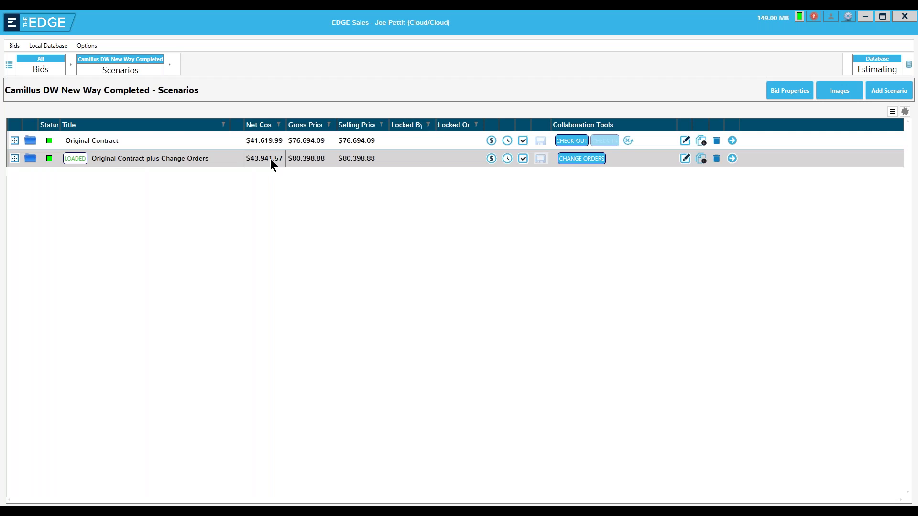
# In the Camillus DW New Way Completed bid, examine the status and price change of each change order from CO 06 to CO 01
pyautogui.click(587, 161)
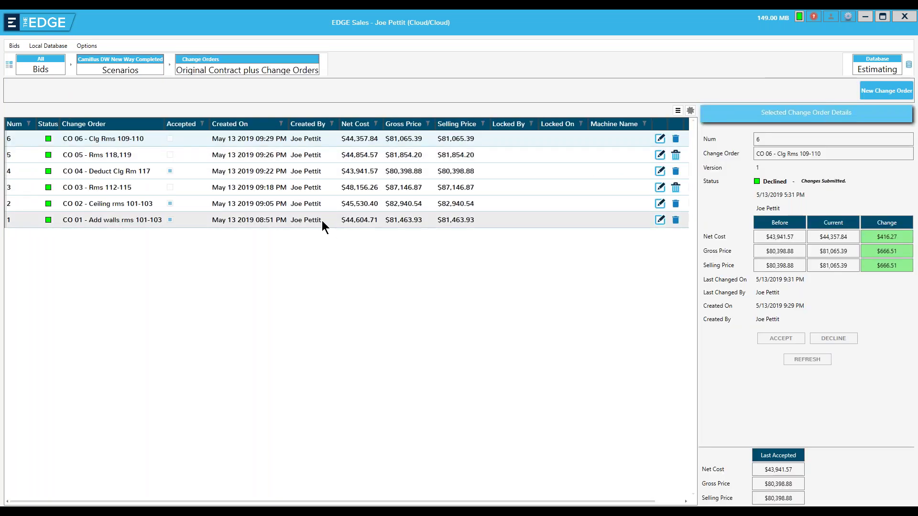
pyautogui.click(558, 140)
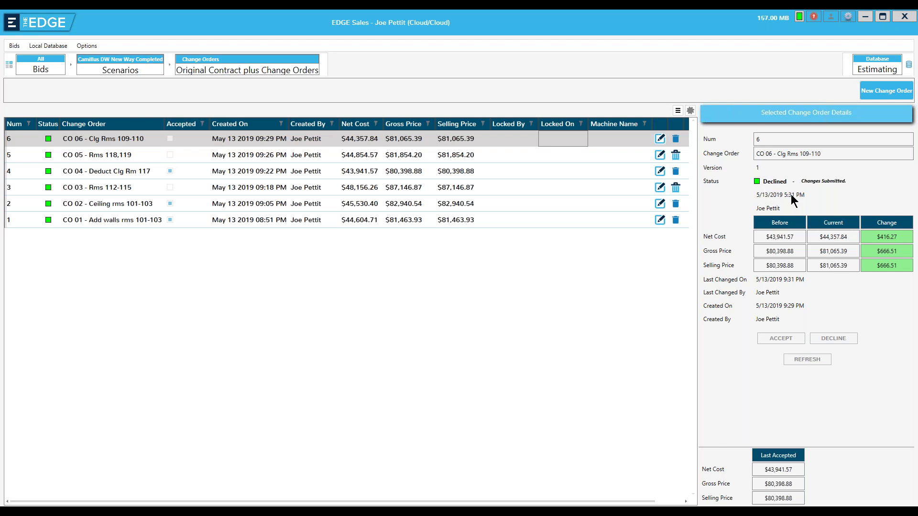
pyautogui.press('Down')
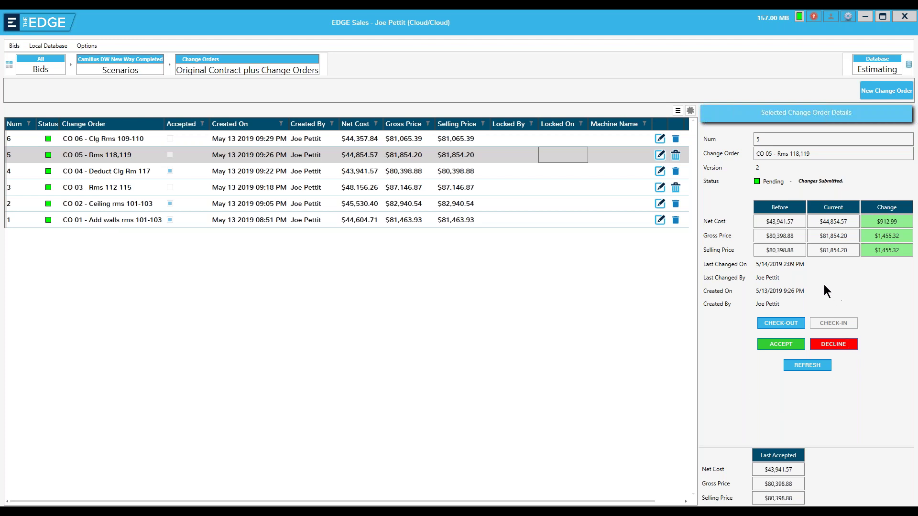
pyautogui.press('Down')
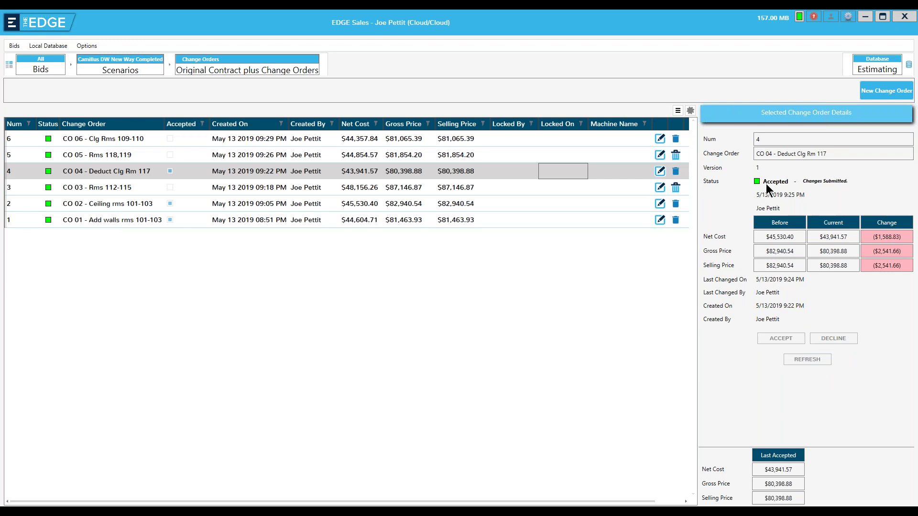
pyautogui.press('Down')
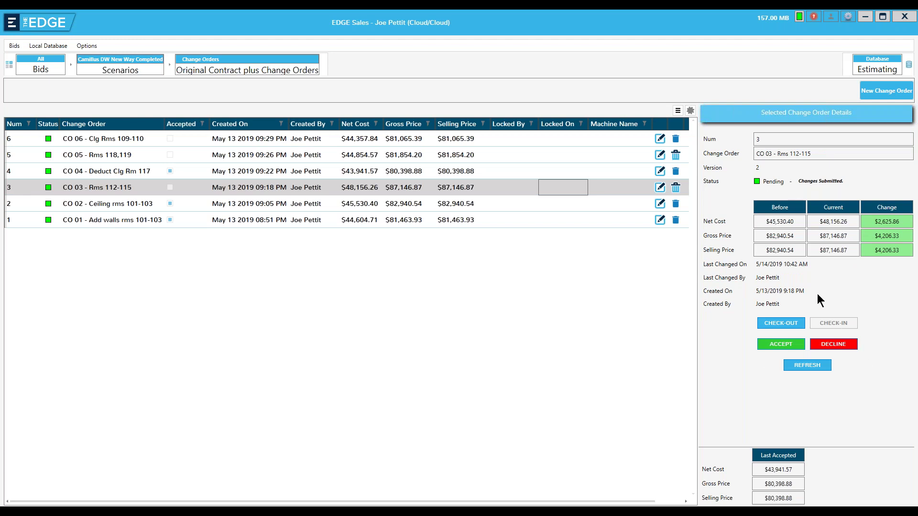
pyautogui.press('Up')
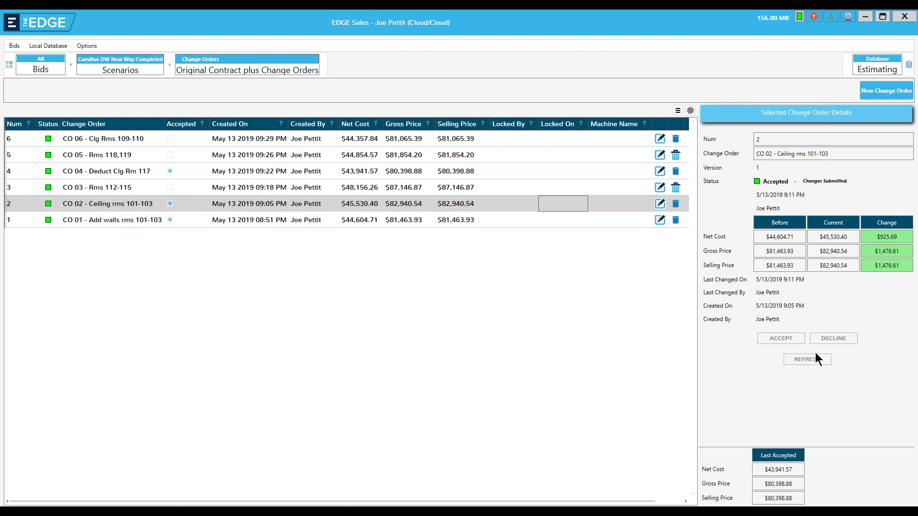
pyautogui.press('Down')
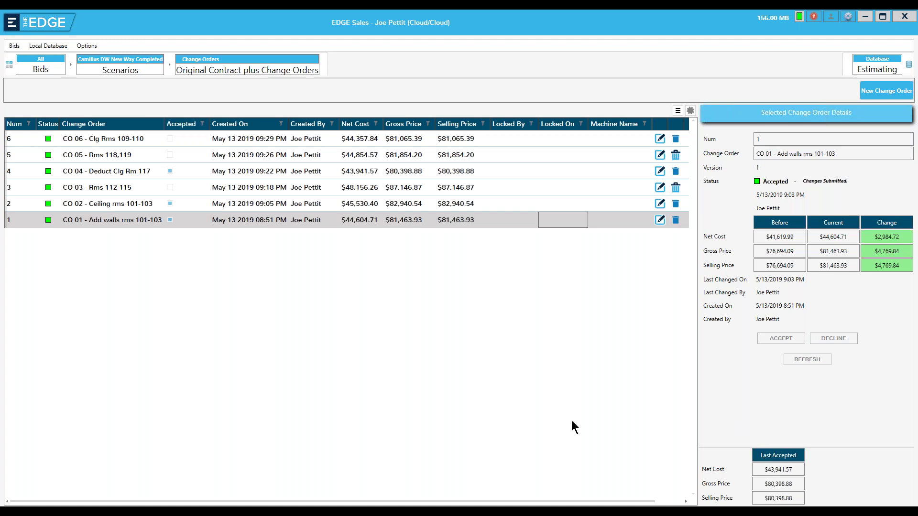
# Open the bid summary of the Original Contract plus Change Orders scenario and view its combined Bottom End breakdown
pyautogui.click(125, 71)
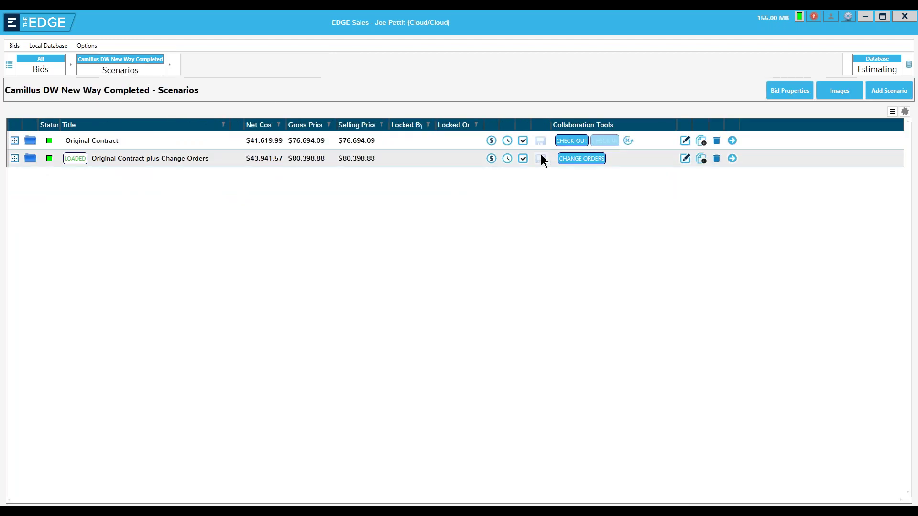
pyautogui.click(732, 159)
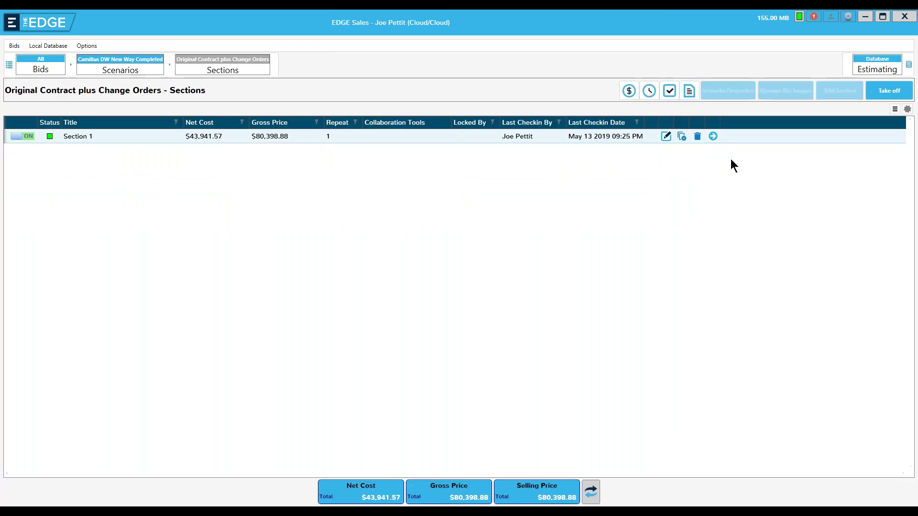
pyautogui.click(669, 91)
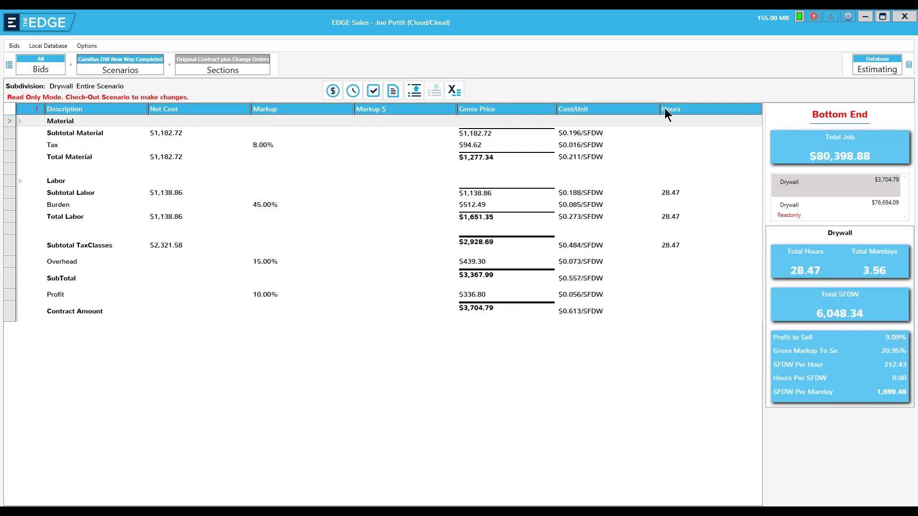
pyautogui.click(832, 121)
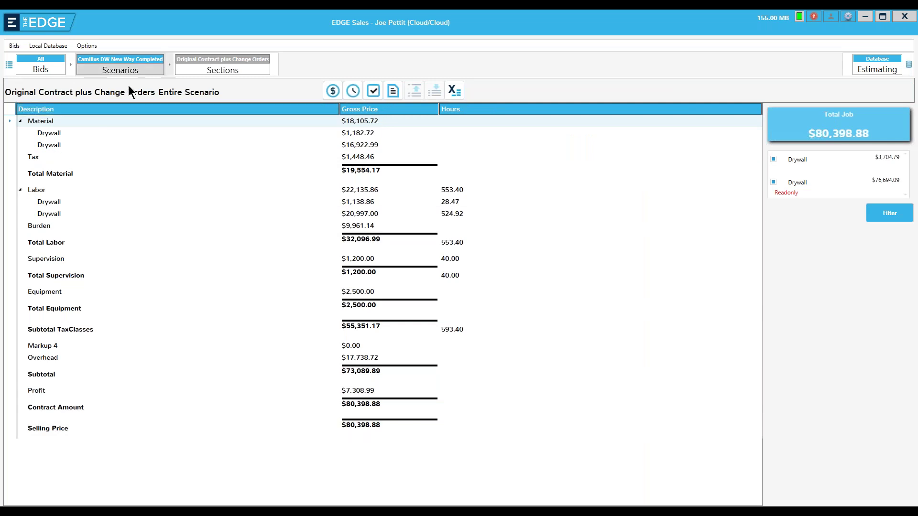
# Return to the scenario list and reopen the change orders of Original Contract plus Change Orders
pyautogui.click(98, 67)
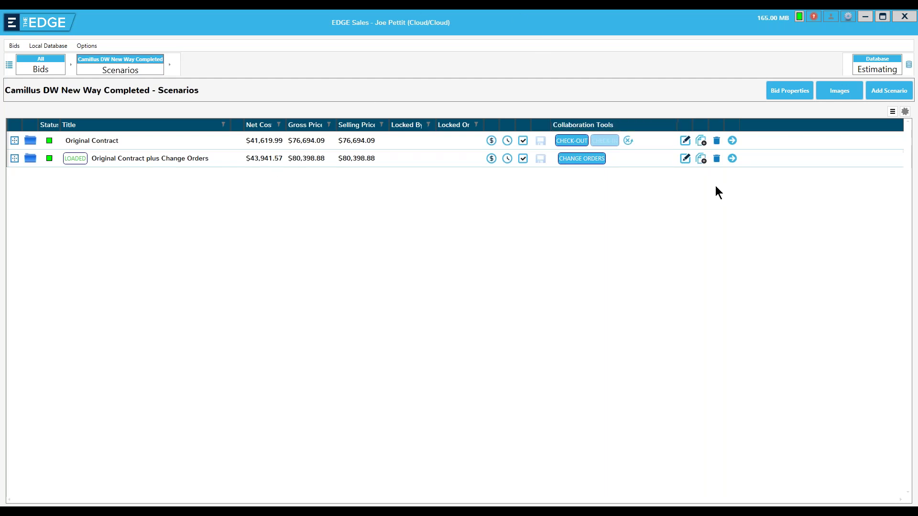
pyautogui.click(732, 159)
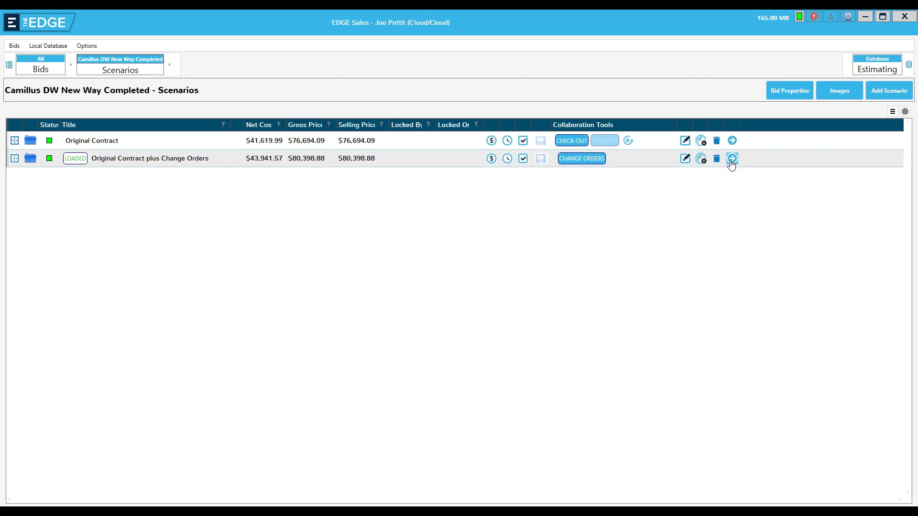
pyautogui.click(130, 70)
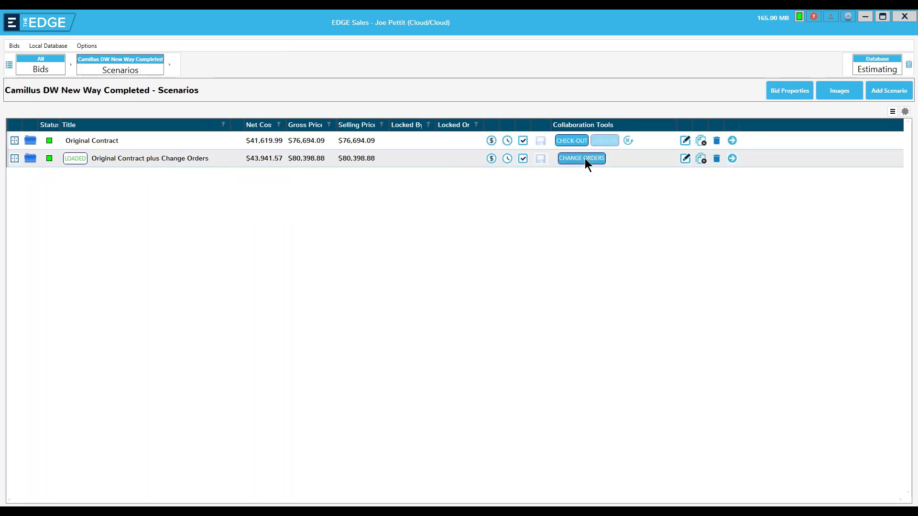
pyautogui.click(584, 158)
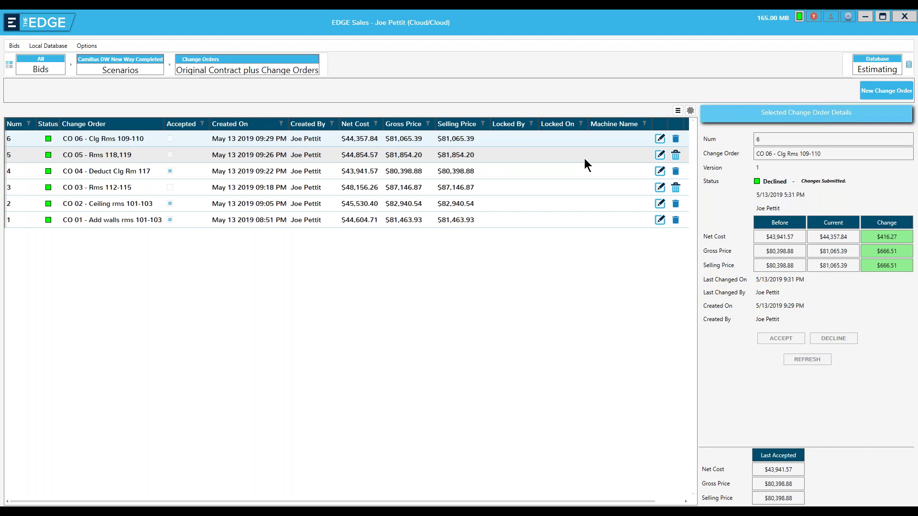